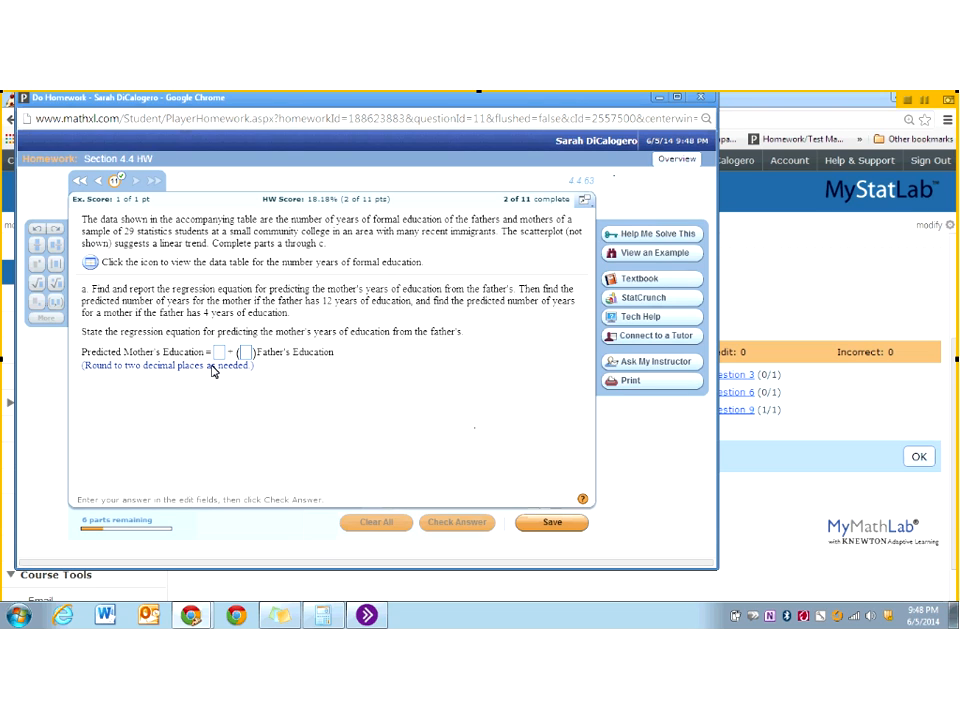
- Open the question's data table of years of formal education in StatCrunch
click(90, 264)
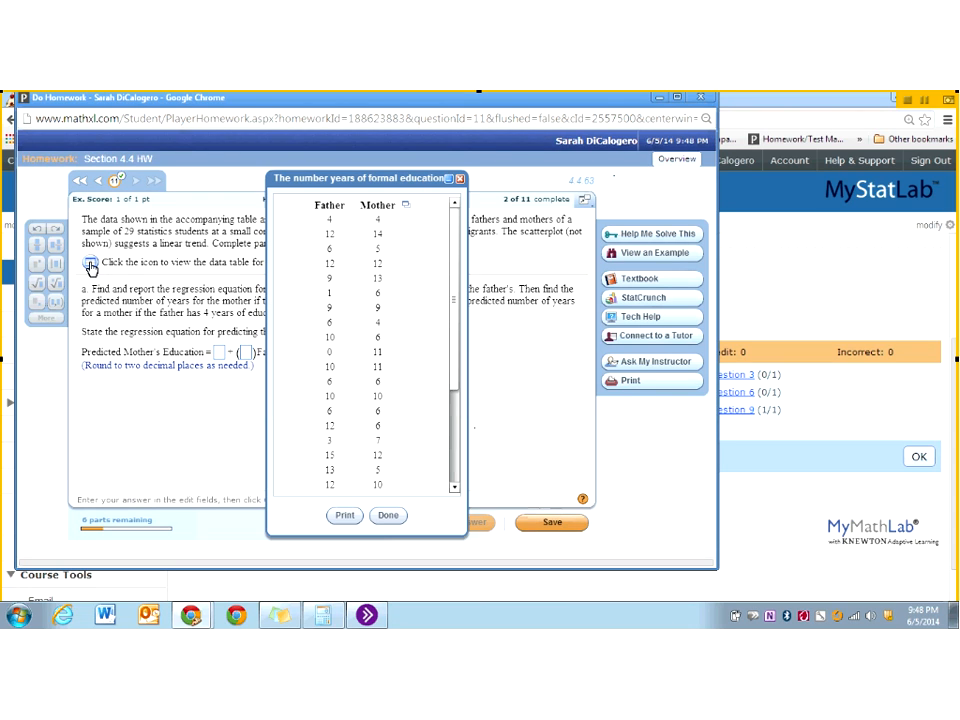
click(406, 207)
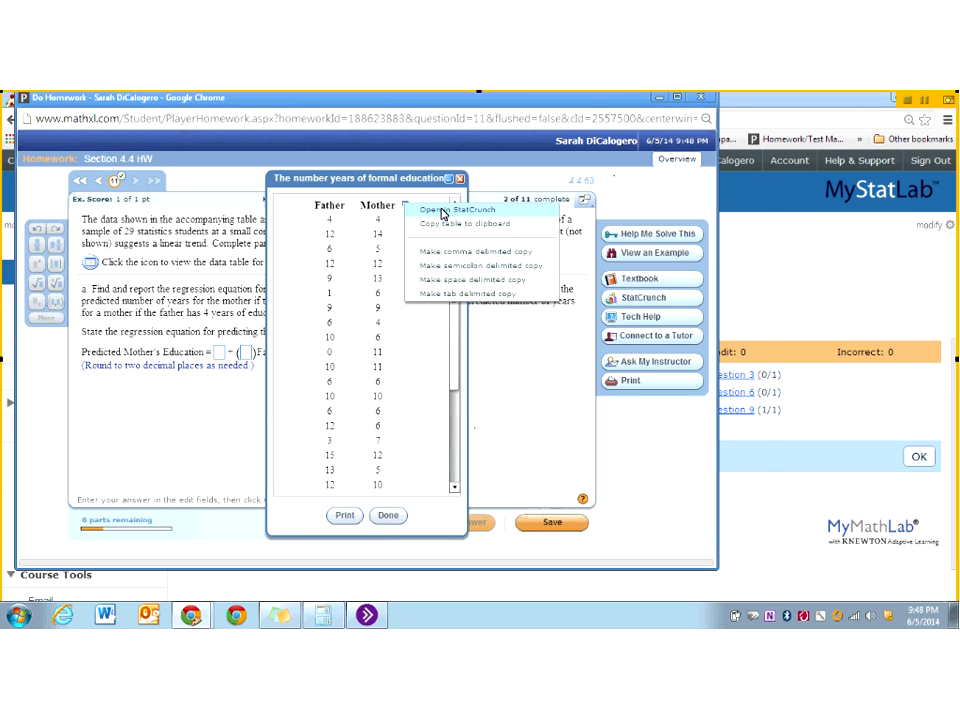
click(442, 211)
- Create a scatter plot with Father as the X column and Mother as the Y column, view it and close it
click(433, 208)
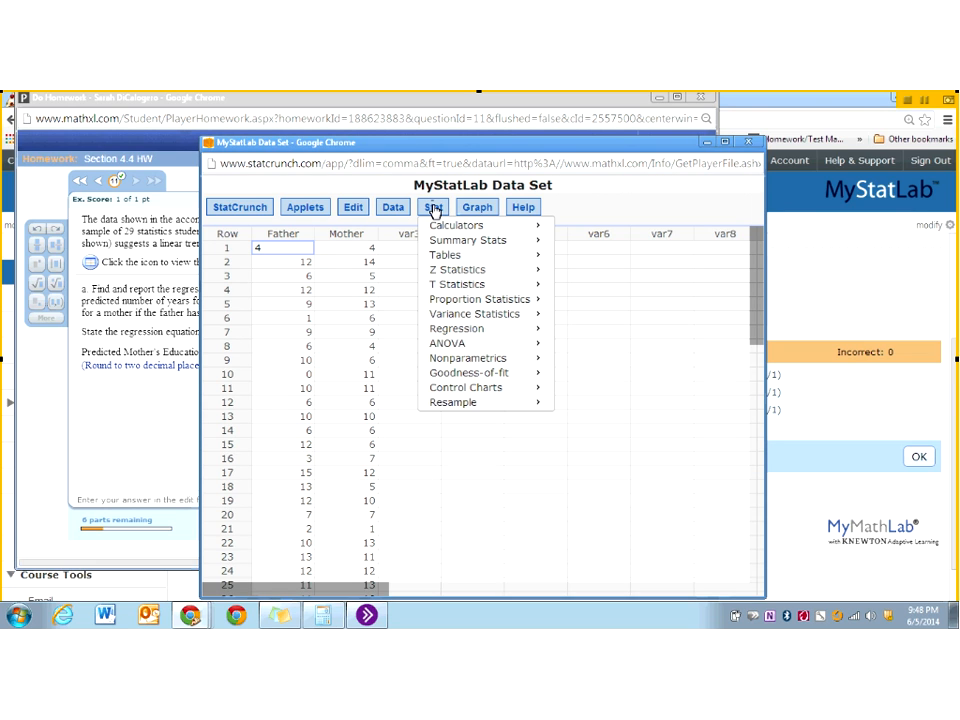
click(486, 212)
click(486, 212)
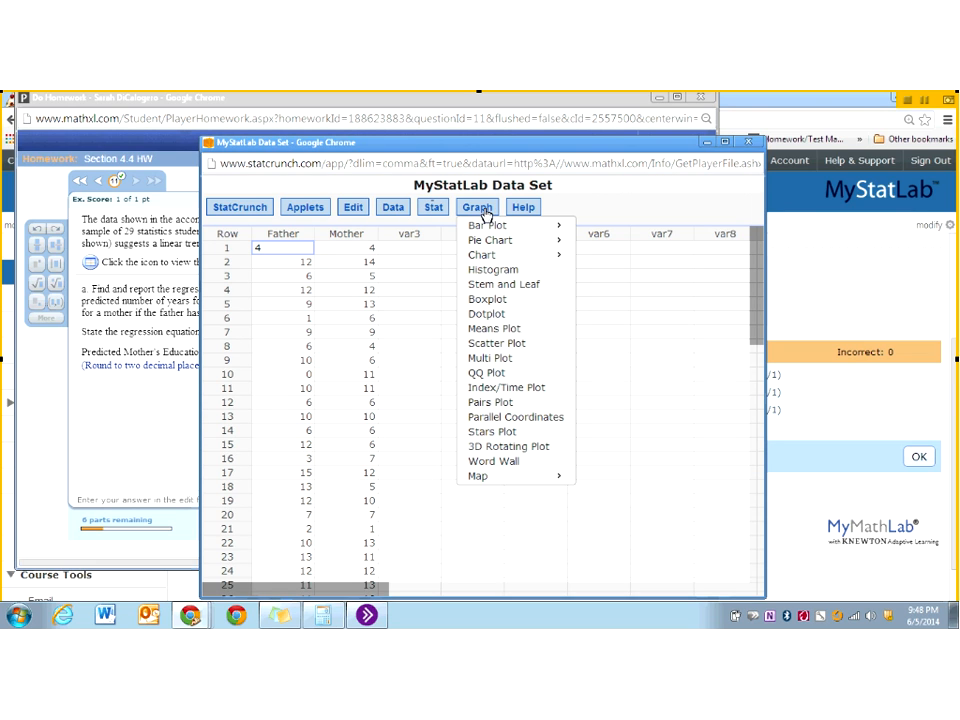
click(490, 346)
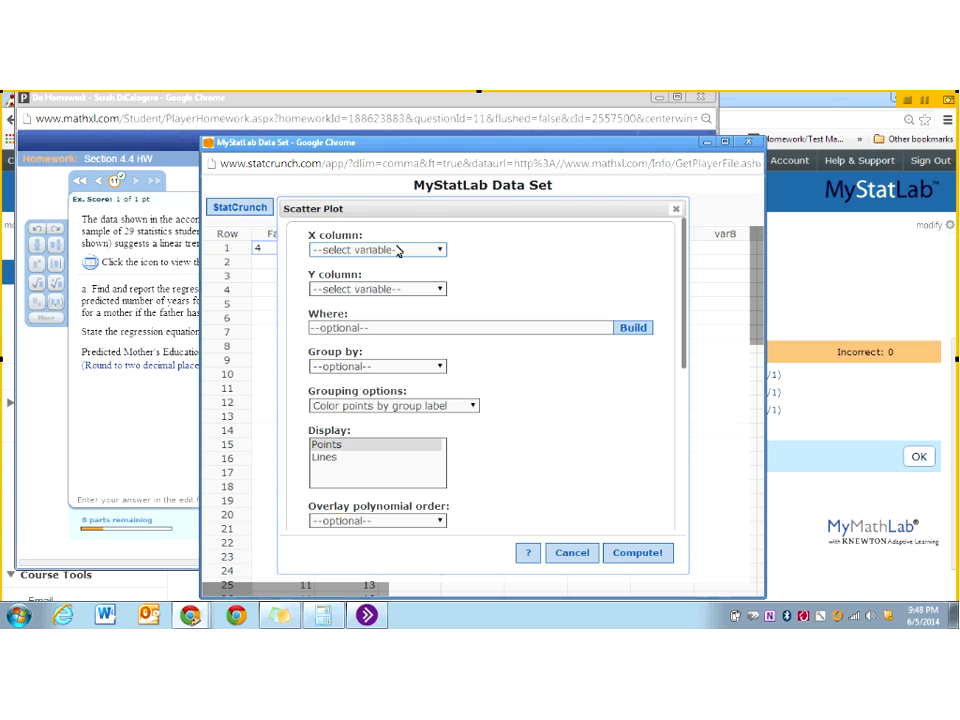
click(396, 251)
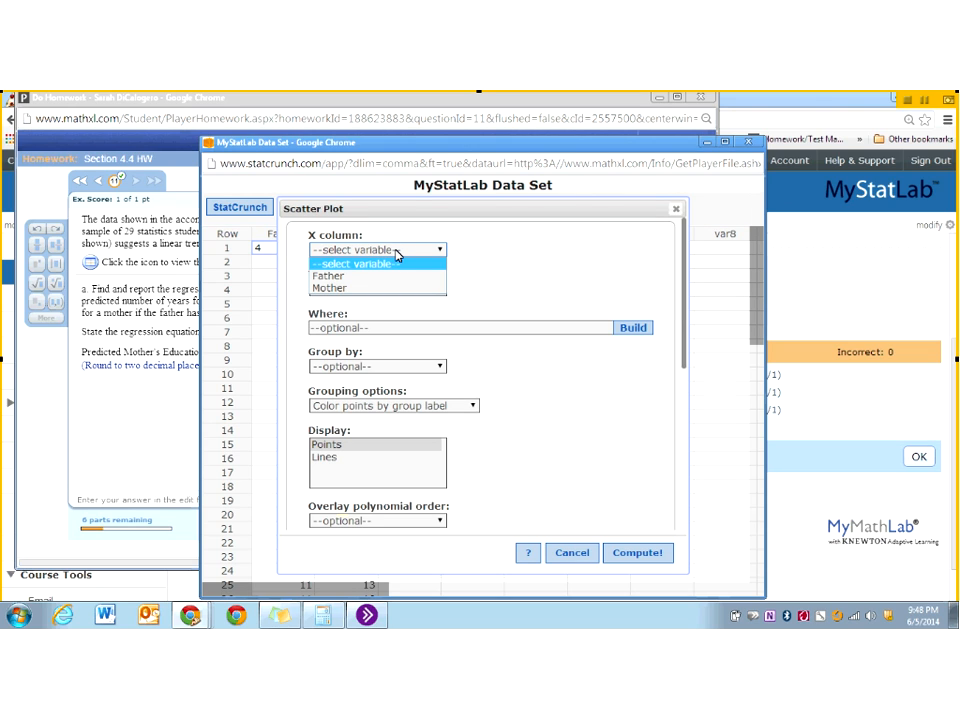
click(382, 276)
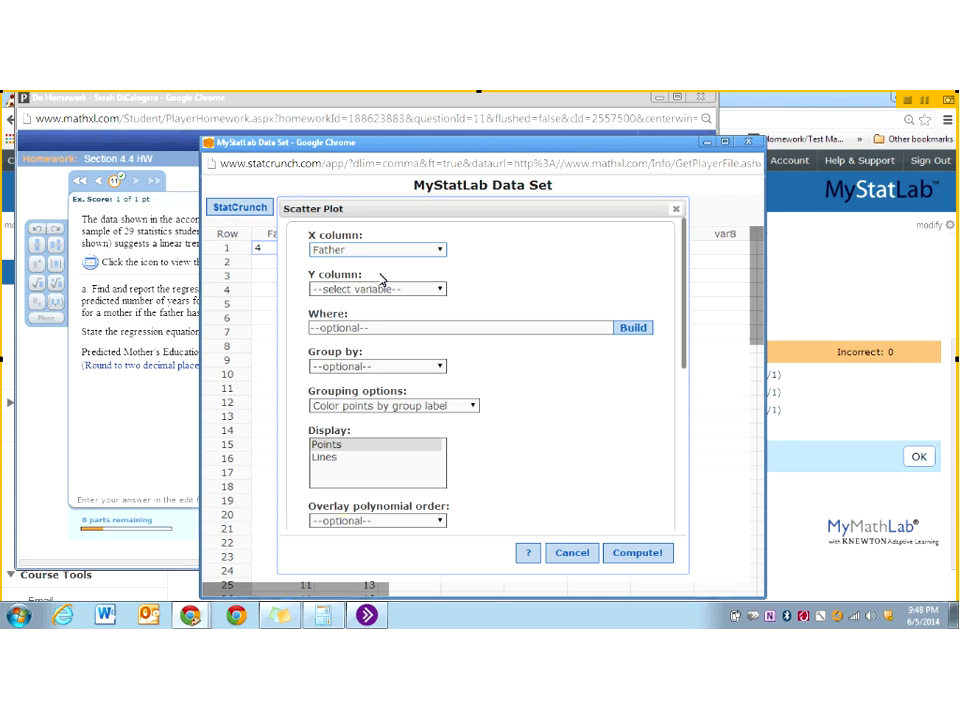
click(377, 290)
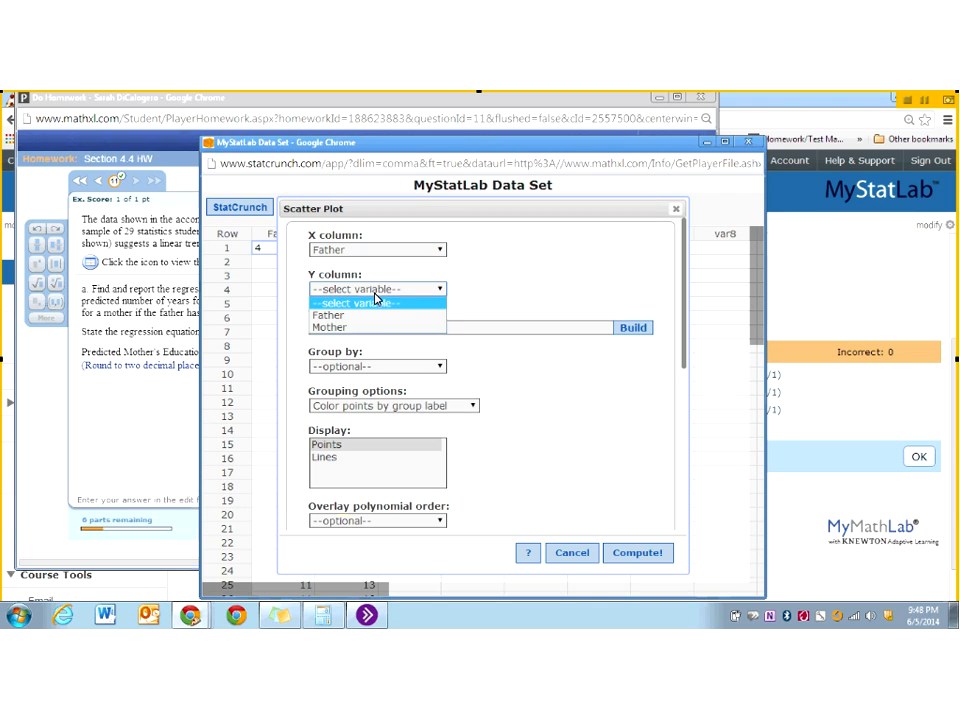
click(352, 329)
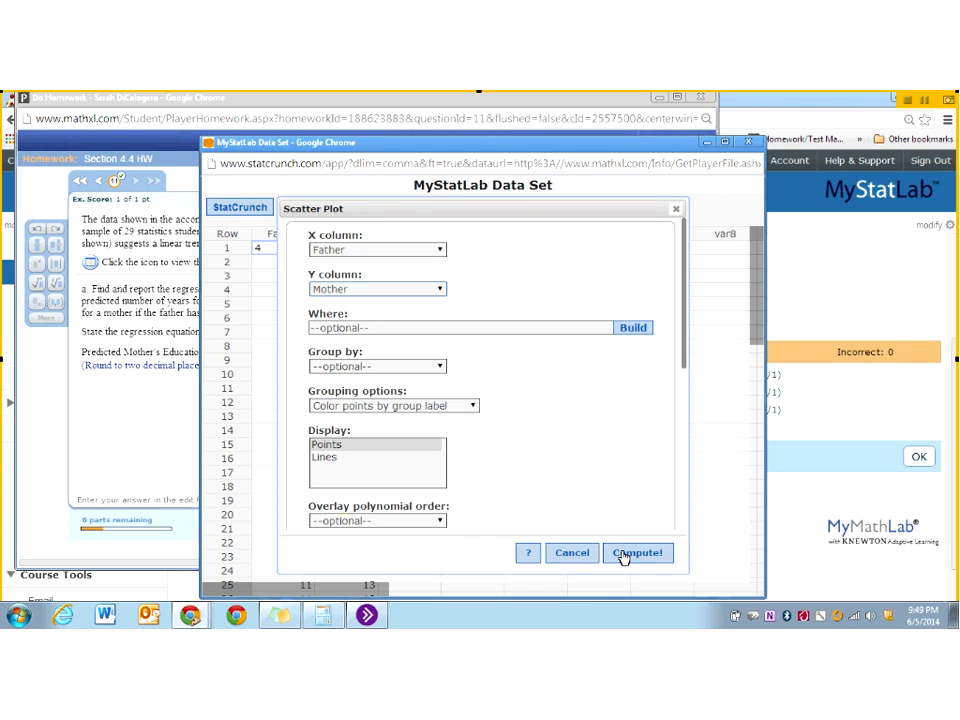
click(622, 556)
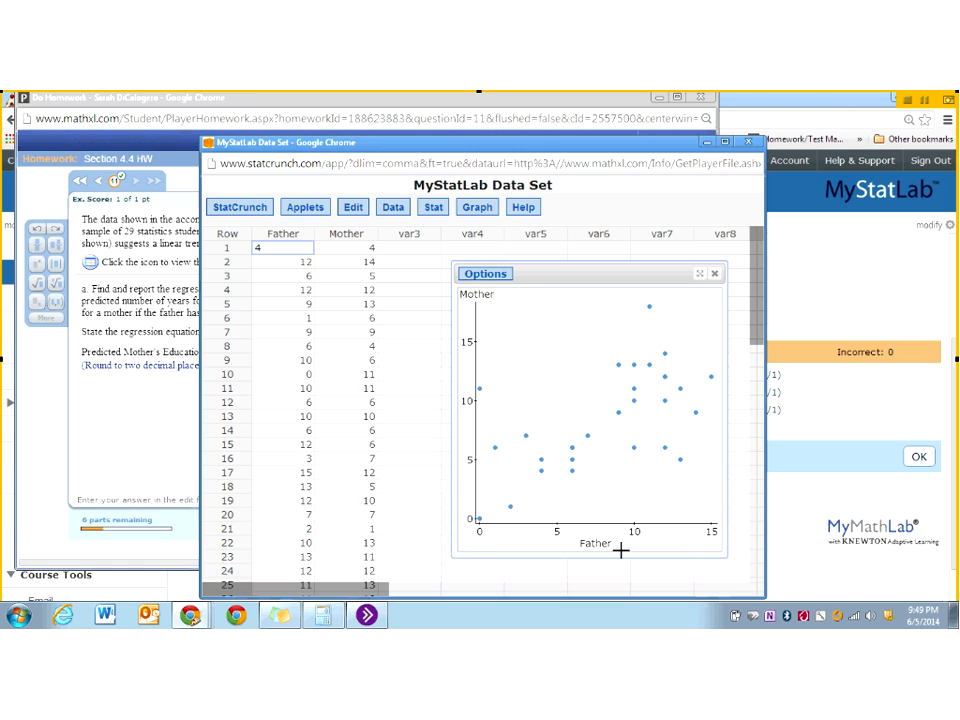
click(714, 274)
- Compute a simple linear regression with Father as X variable and Mother as Y variable, and highlight the correlation coefficient in the results
click(436, 210)
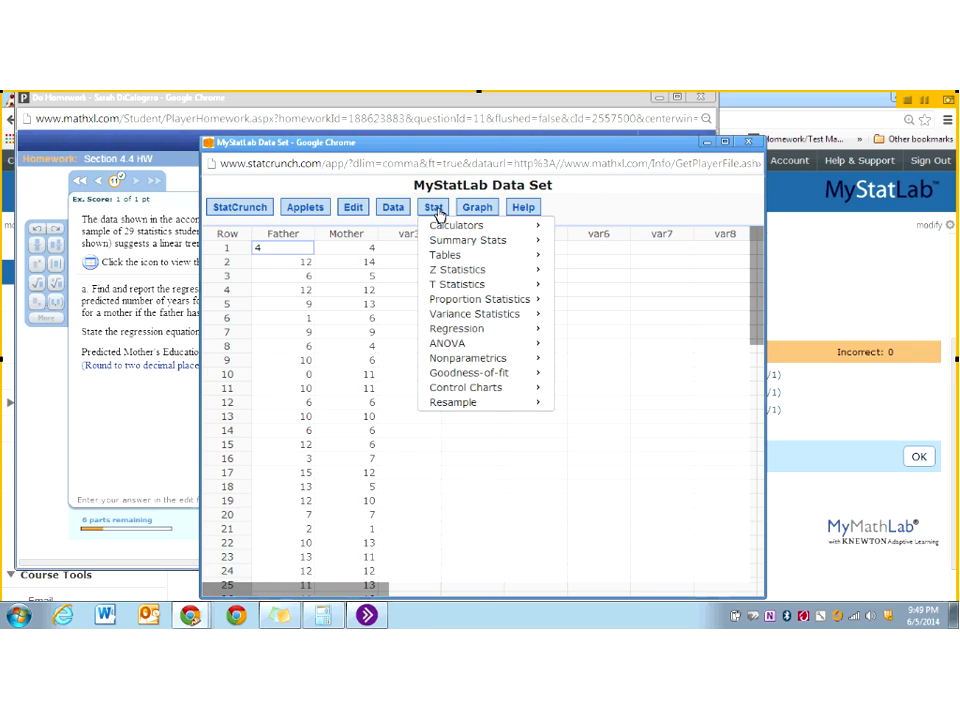
mouse_move(458, 334)
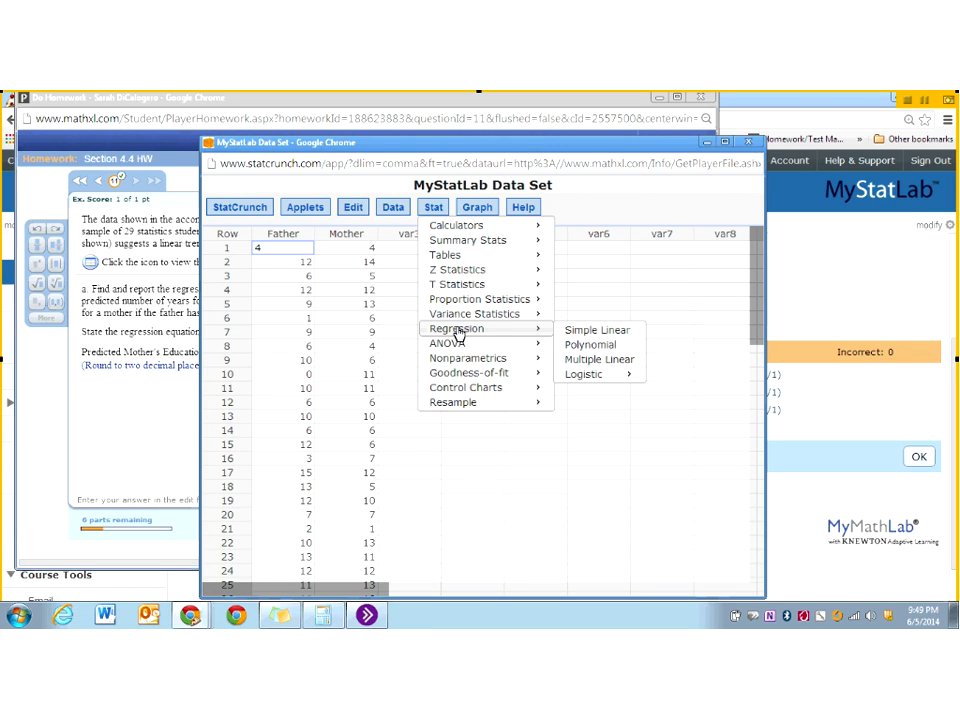
click(614, 331)
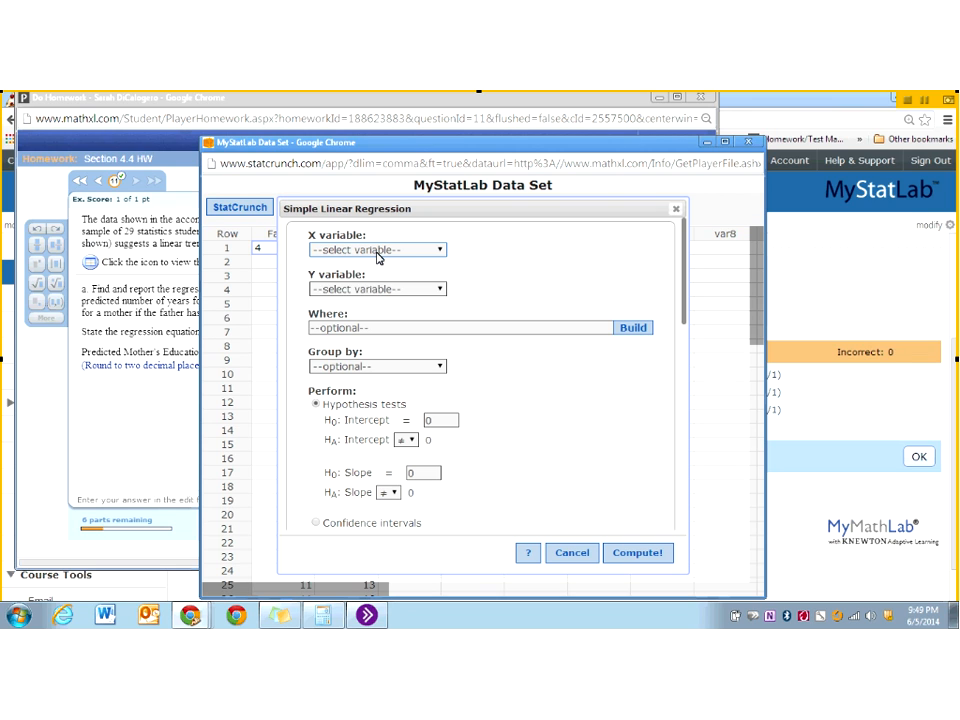
click(377, 255)
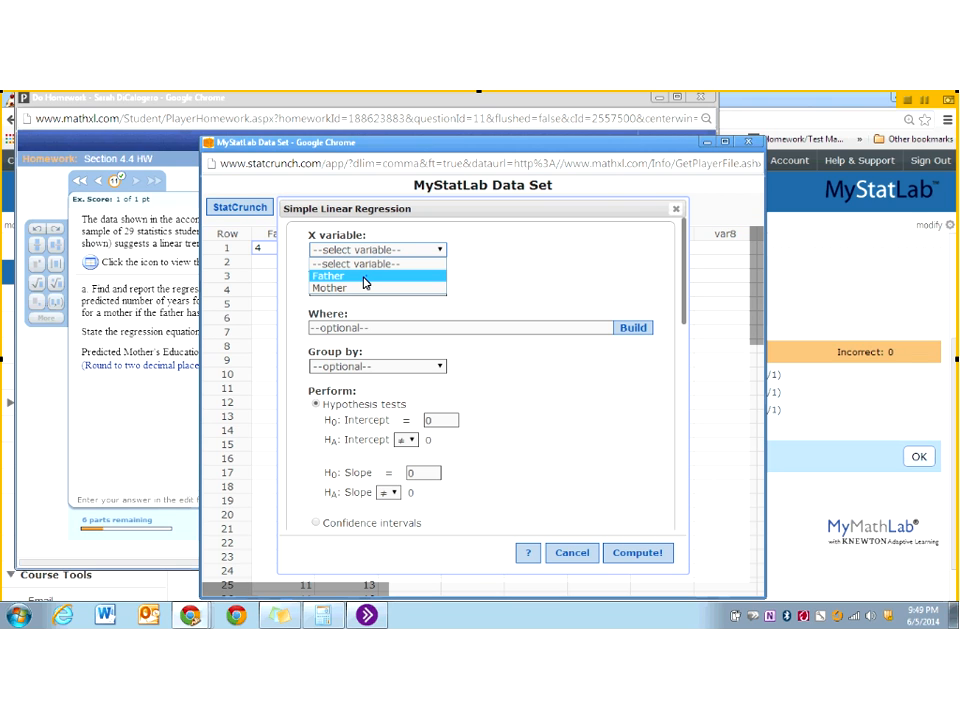
click(364, 277)
click(362, 290)
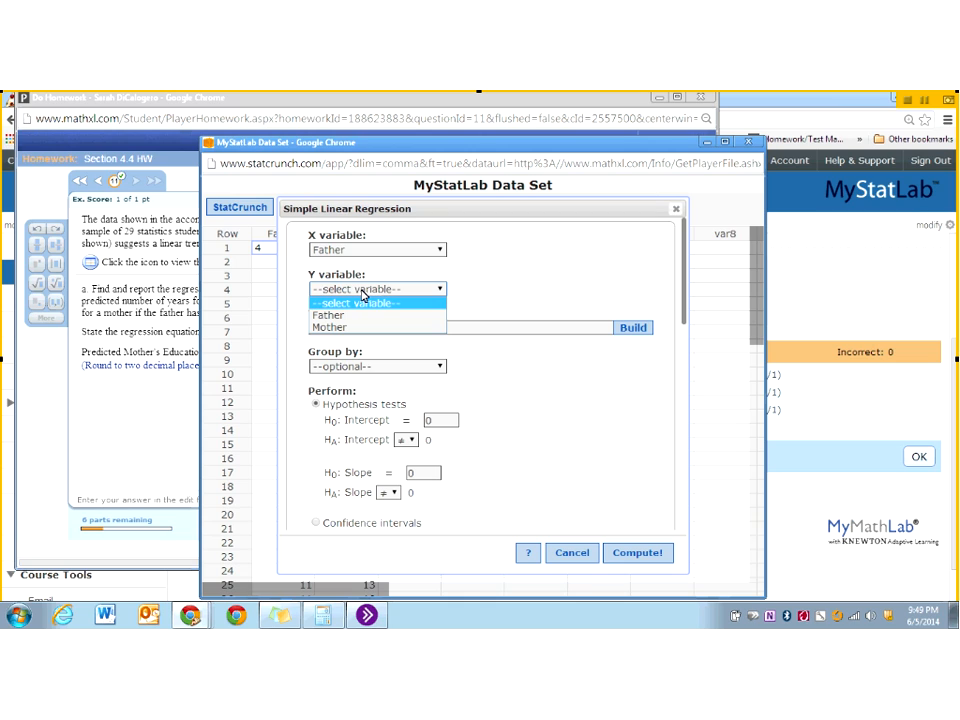
click(330, 327)
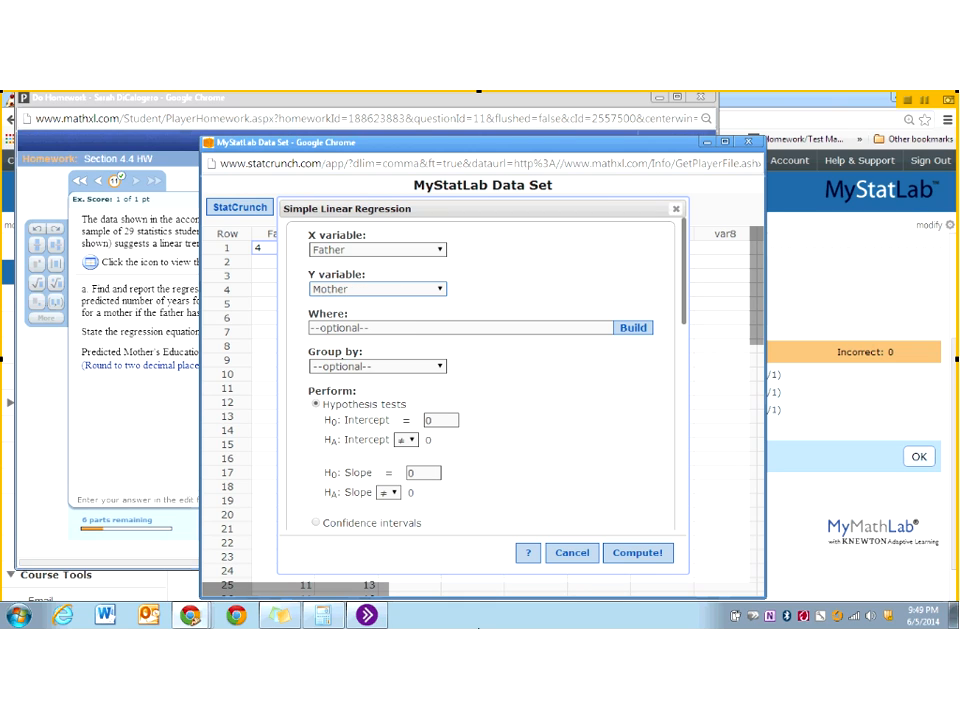
click(645, 558)
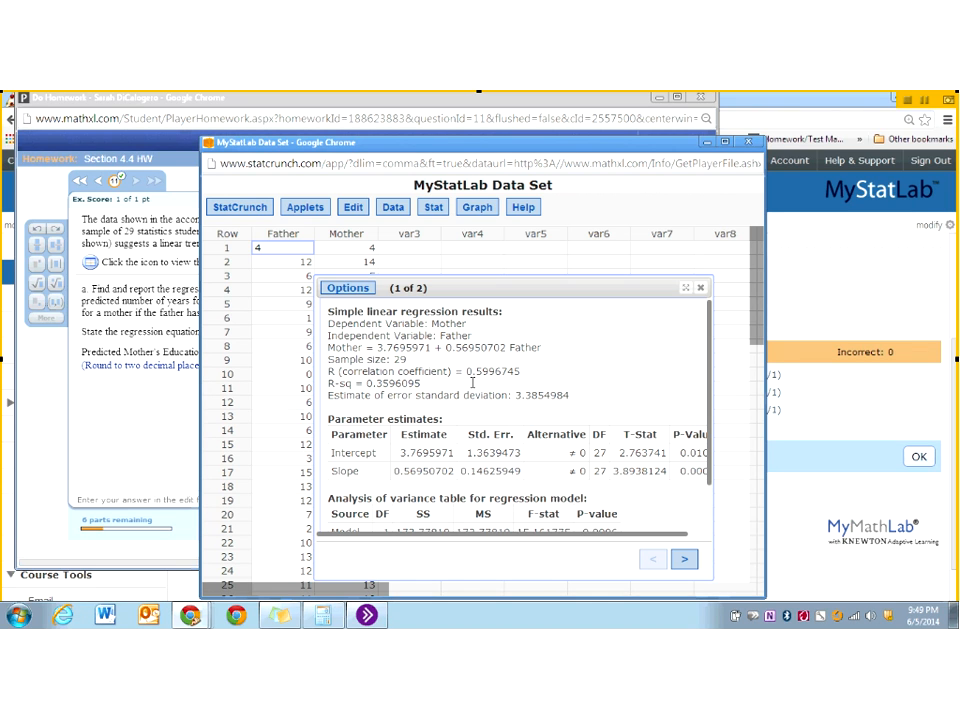
drag(466, 371, 520, 372)
- Move the data table off the homework question and place the homework and StatCrunch windows side by side, homework first
click(168, 412)
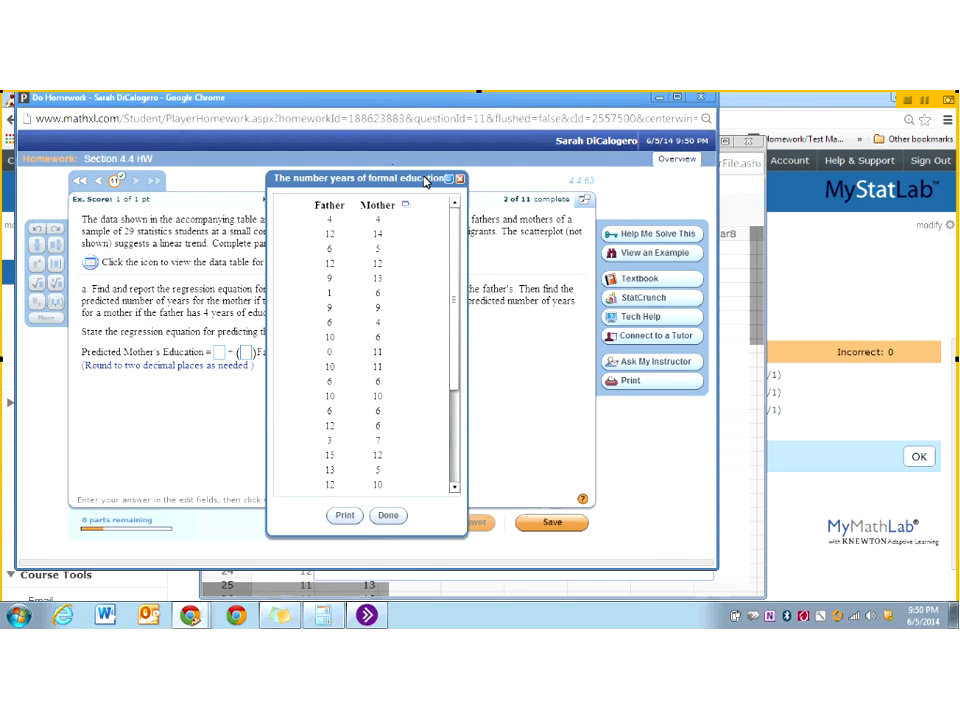
drag(425, 180, 754, 231)
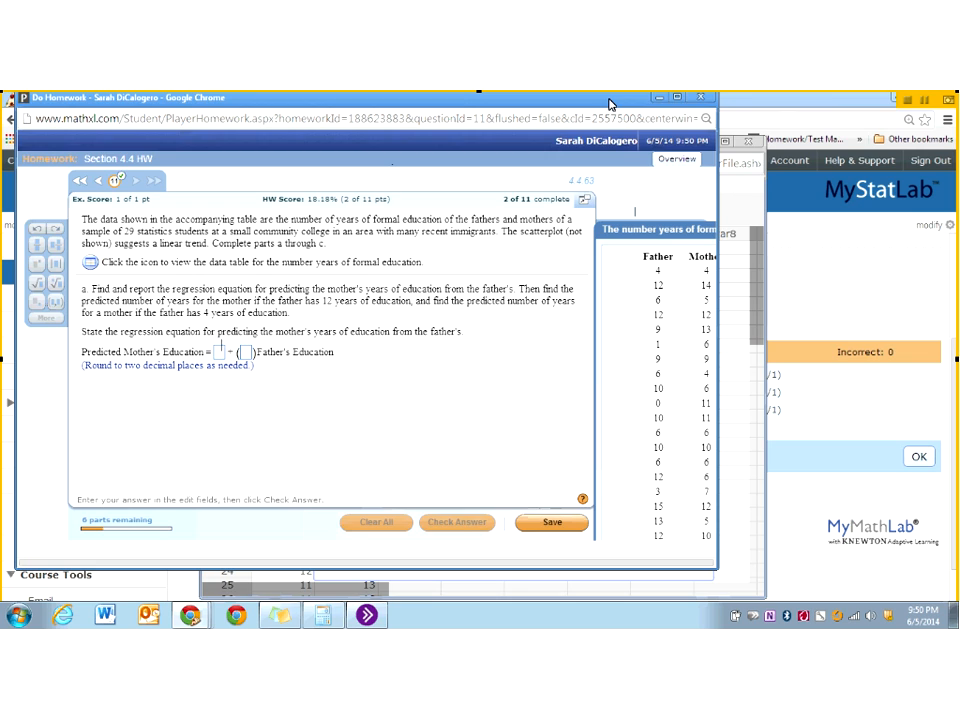
click(658, 97)
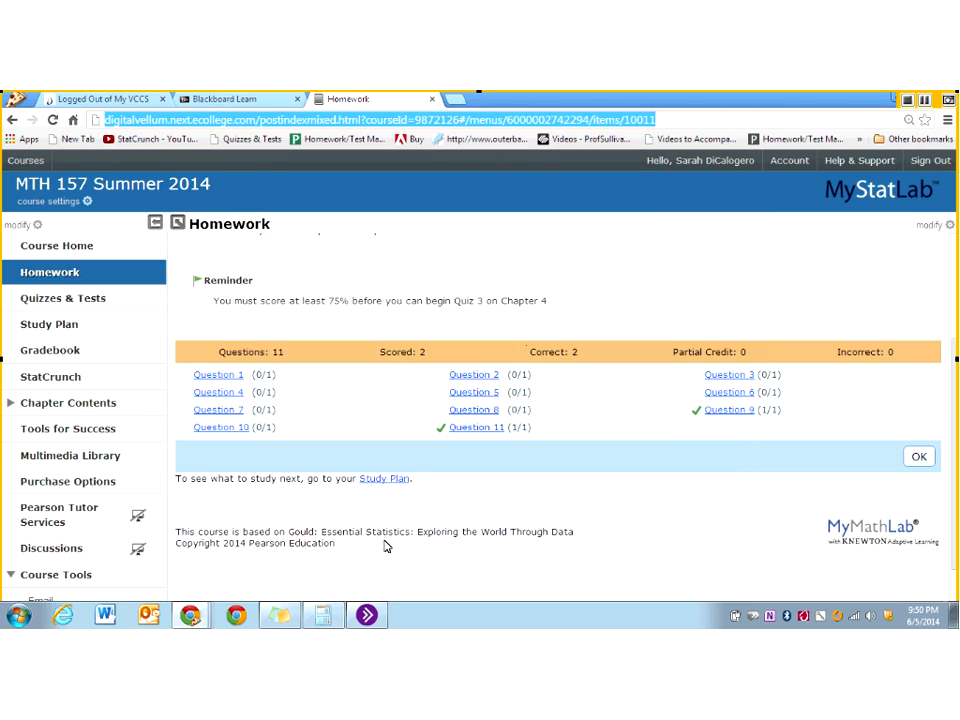
click(240, 616)
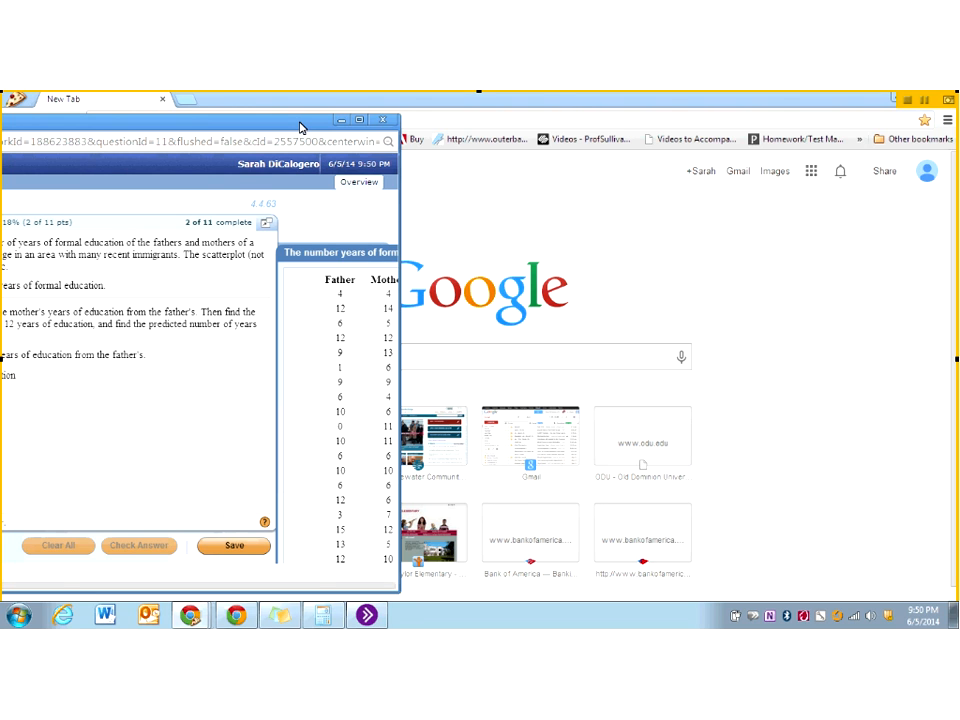
click(190, 615)
click(191, 558)
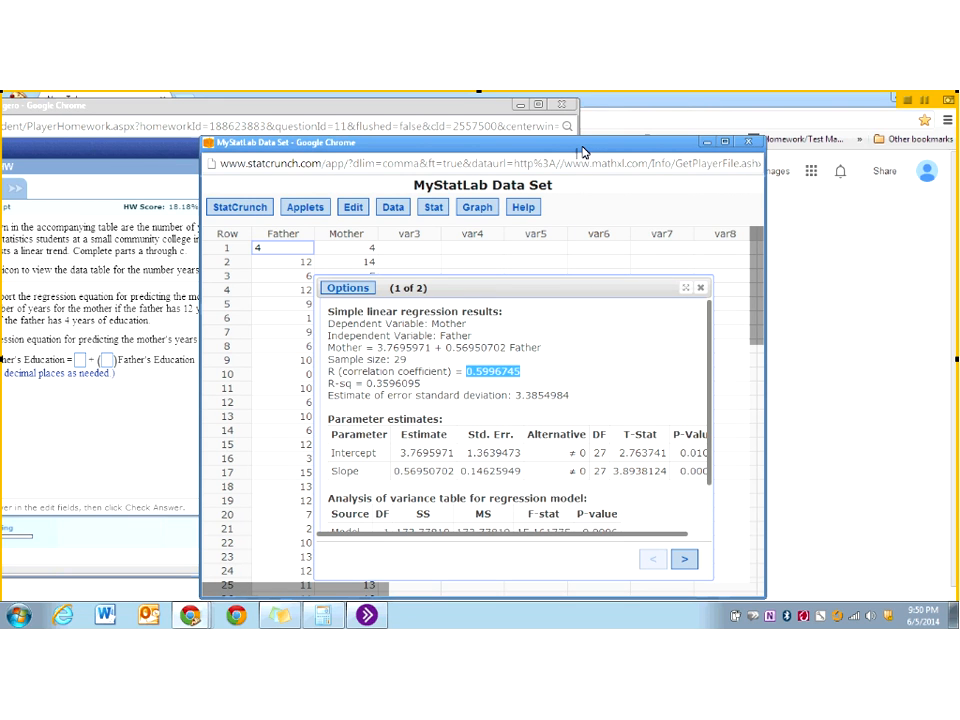
key(super+Right)
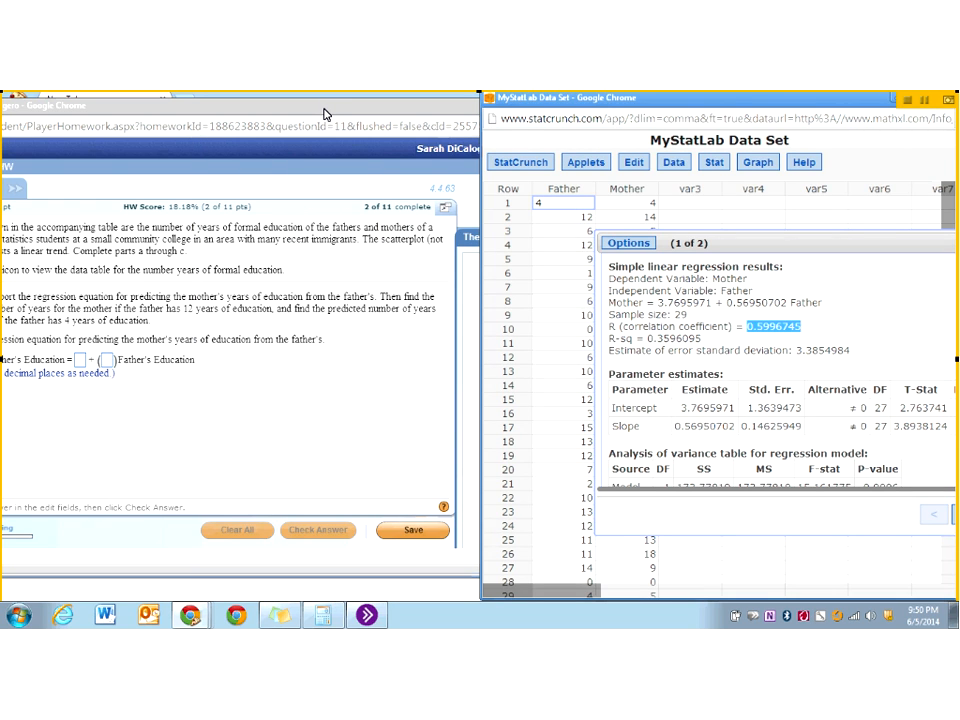
click(324, 114)
key(super+Left)
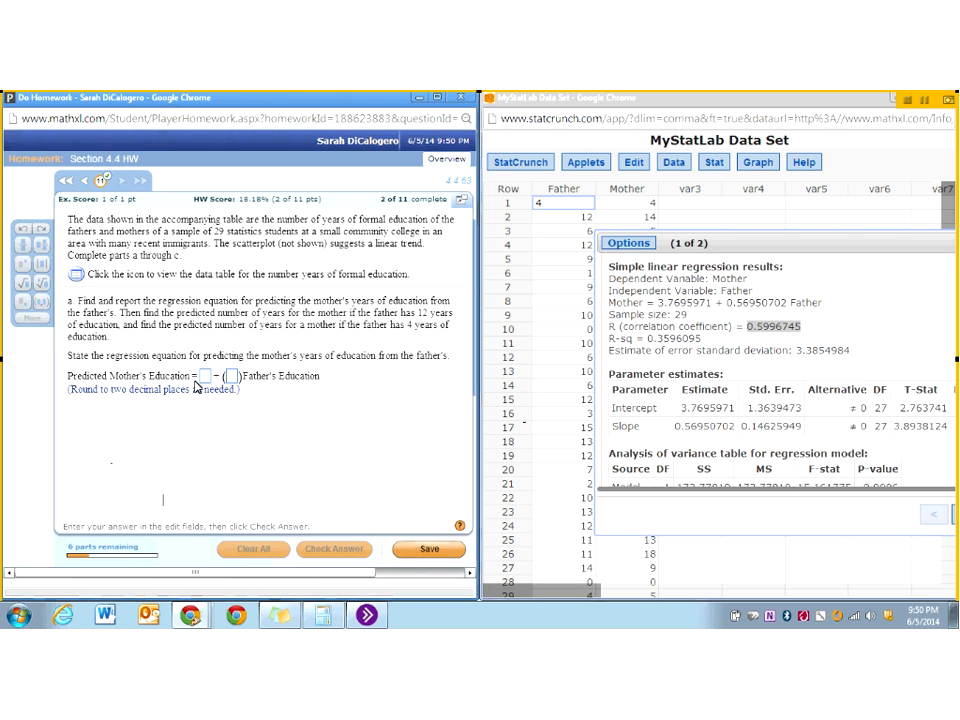
- Answer the regression equation with intercept 3.77 and slope .57, and check the answer to continue to the next part
click(208, 377)
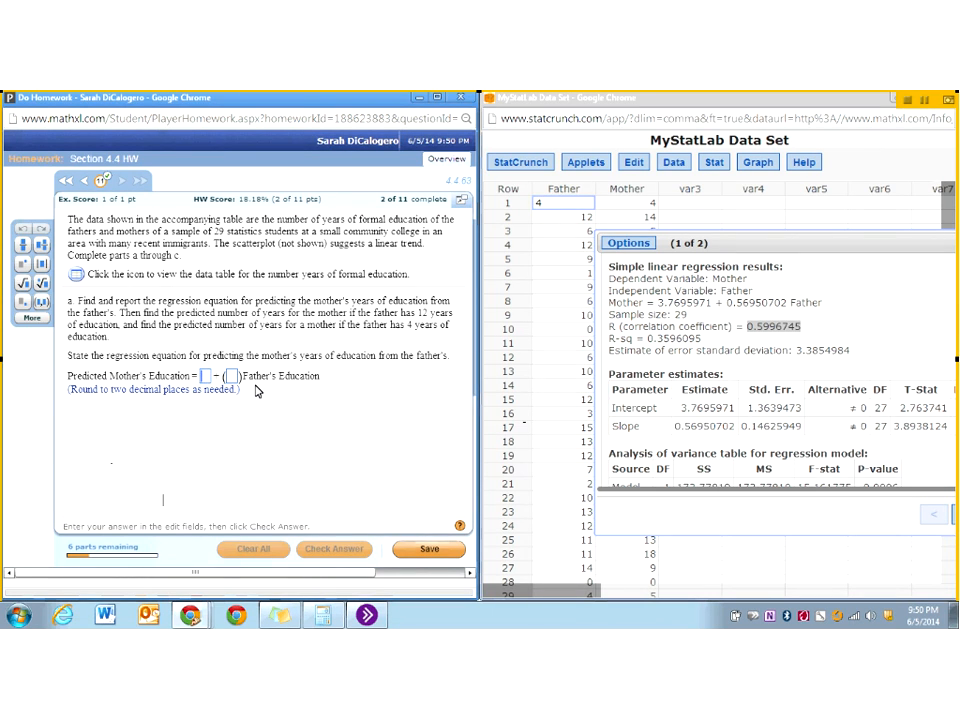
text(3.77)
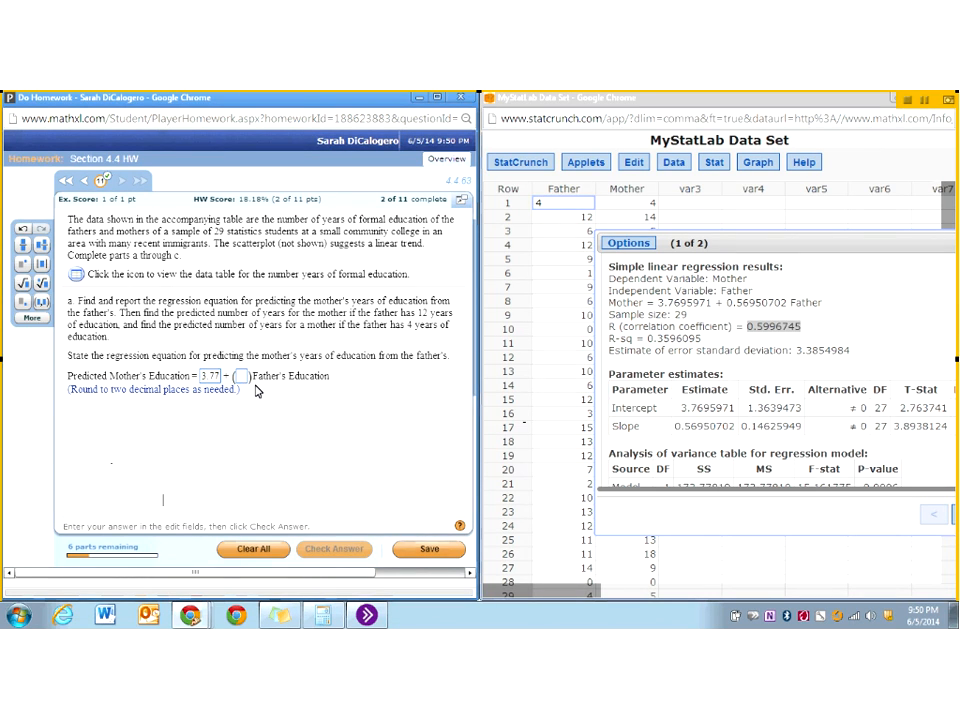
click(240, 379)
text(.)
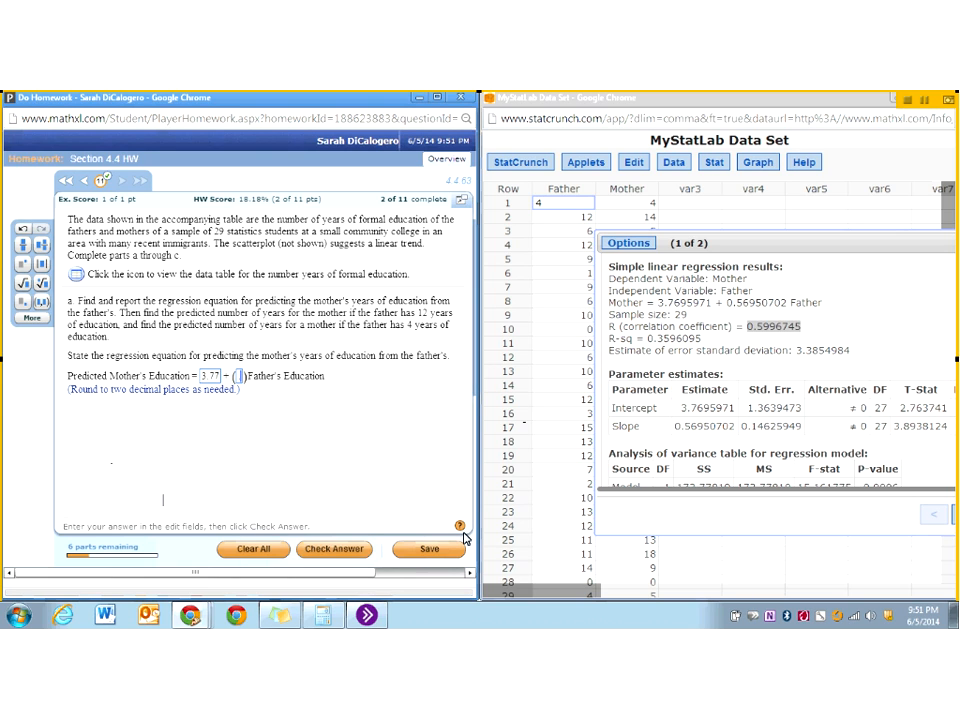
text(57)
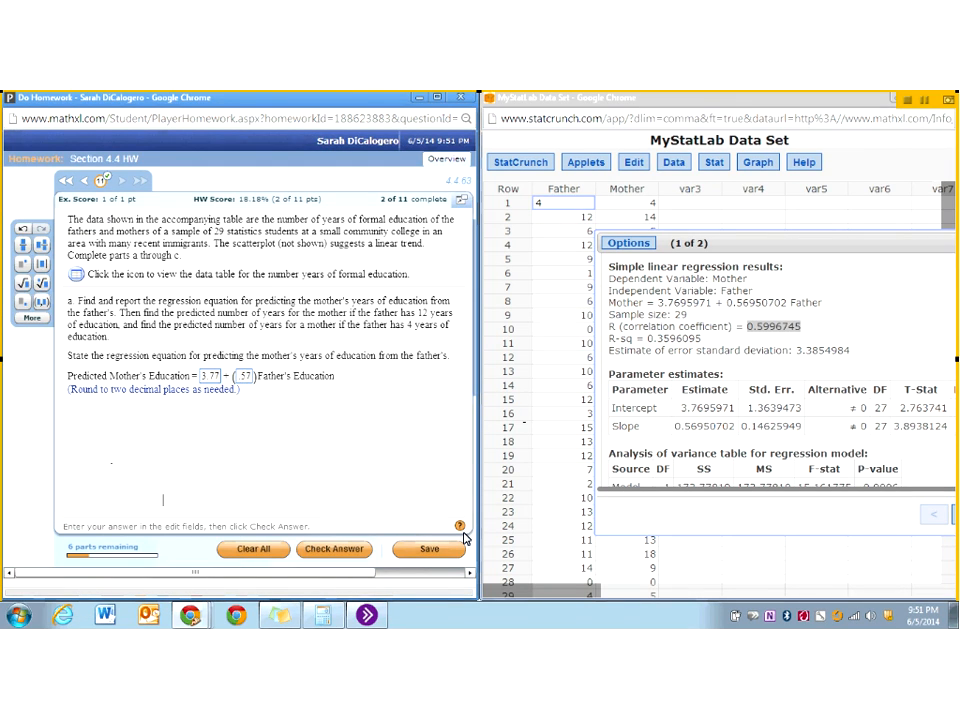
key(Return)
key(Return)
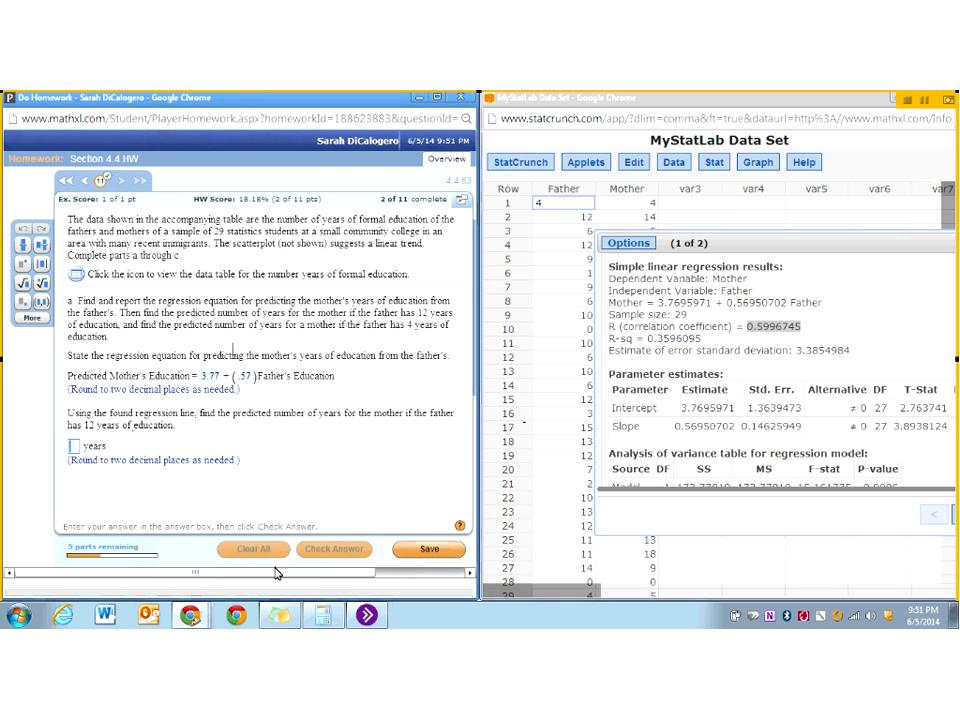
- Switch to the Calculator and multiply the father's 12 years of education by the slope .57
click(324, 617)
click(610, 379)
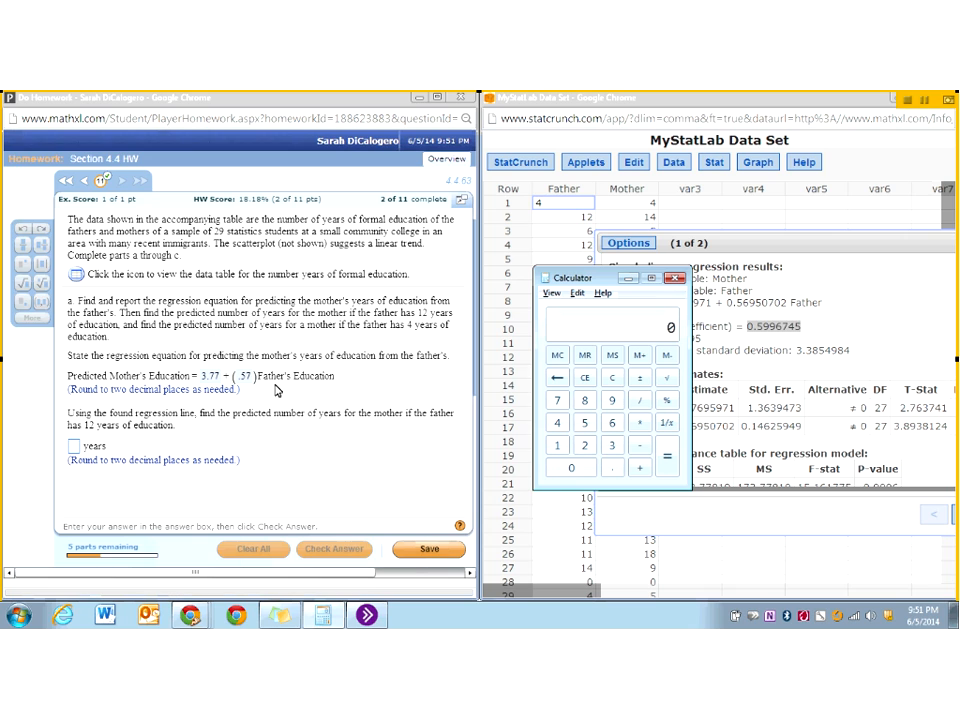
click(261, 377)
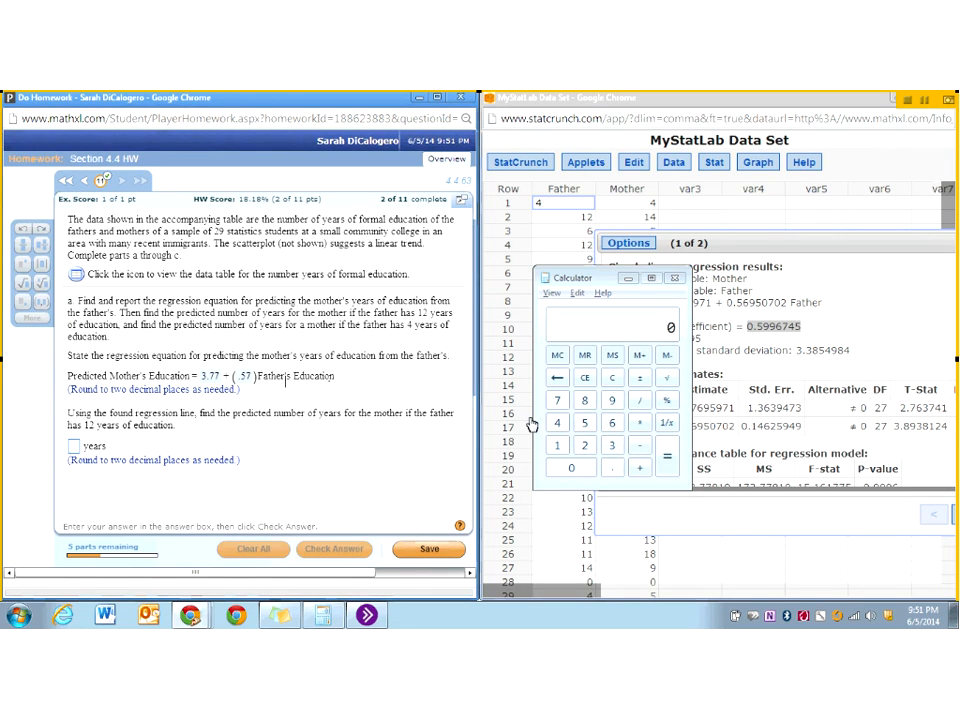
click(563, 447)
click(585, 445)
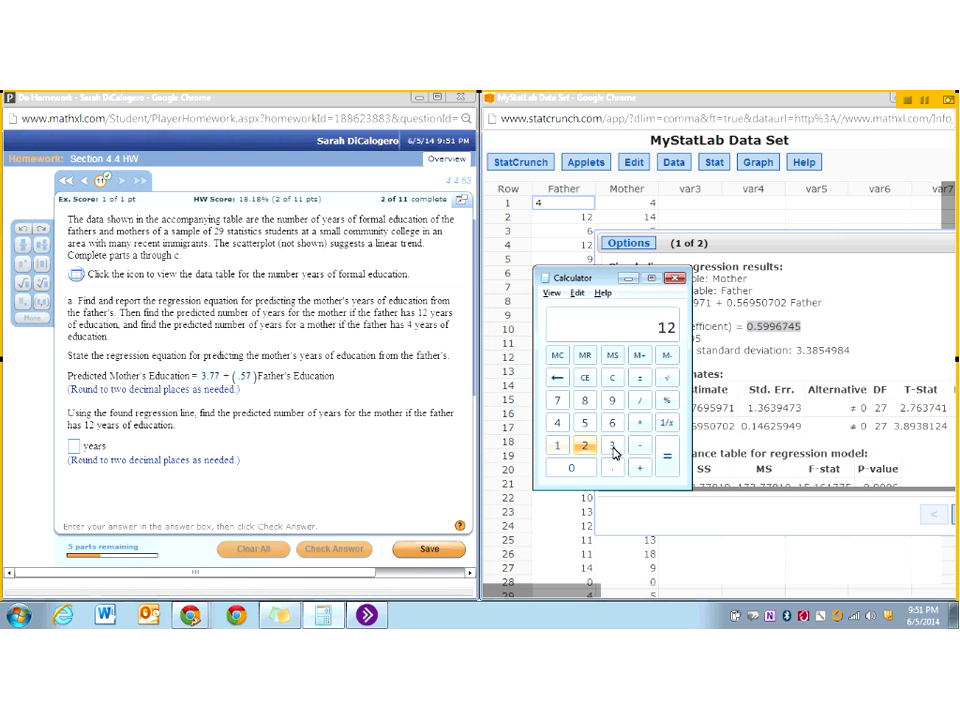
click(639, 422)
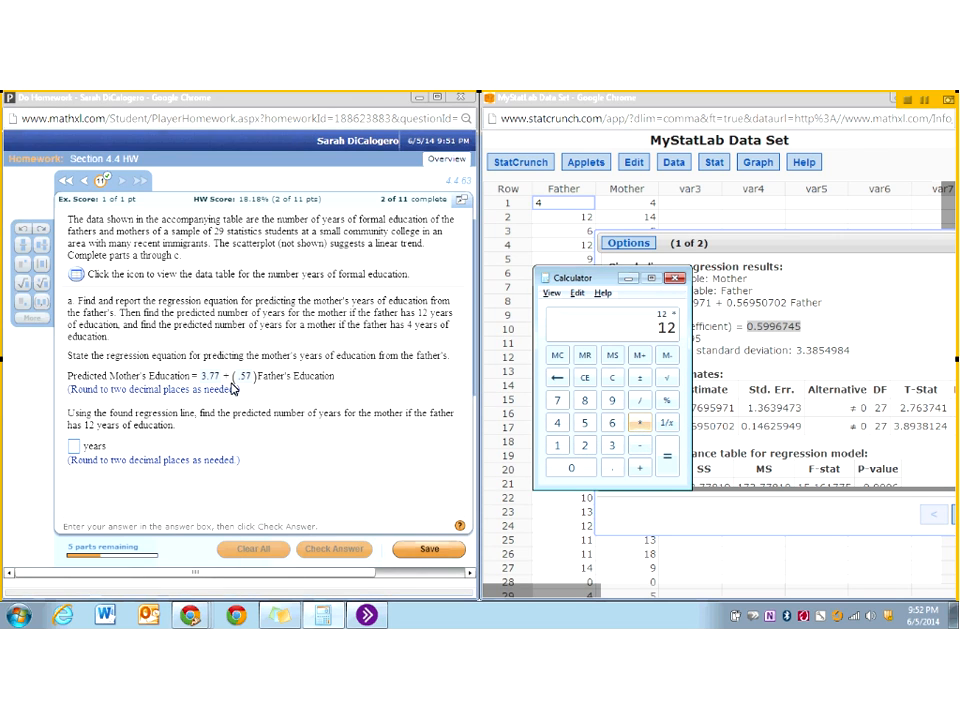
click(611, 470)
click(585, 422)
click(557, 400)
click(665, 460)
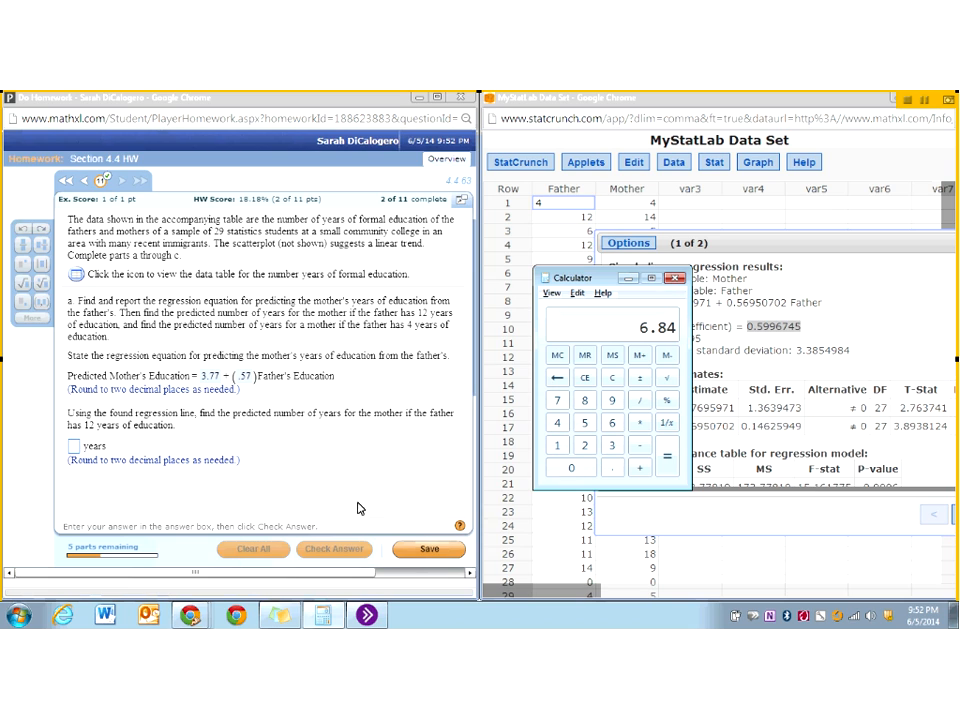
- Add the intercept 3.77 to the product to calculate the mother's predicted years of education
click(641, 467)
click(612, 445)
click(557, 400)
click(557, 400)
click(667, 462)
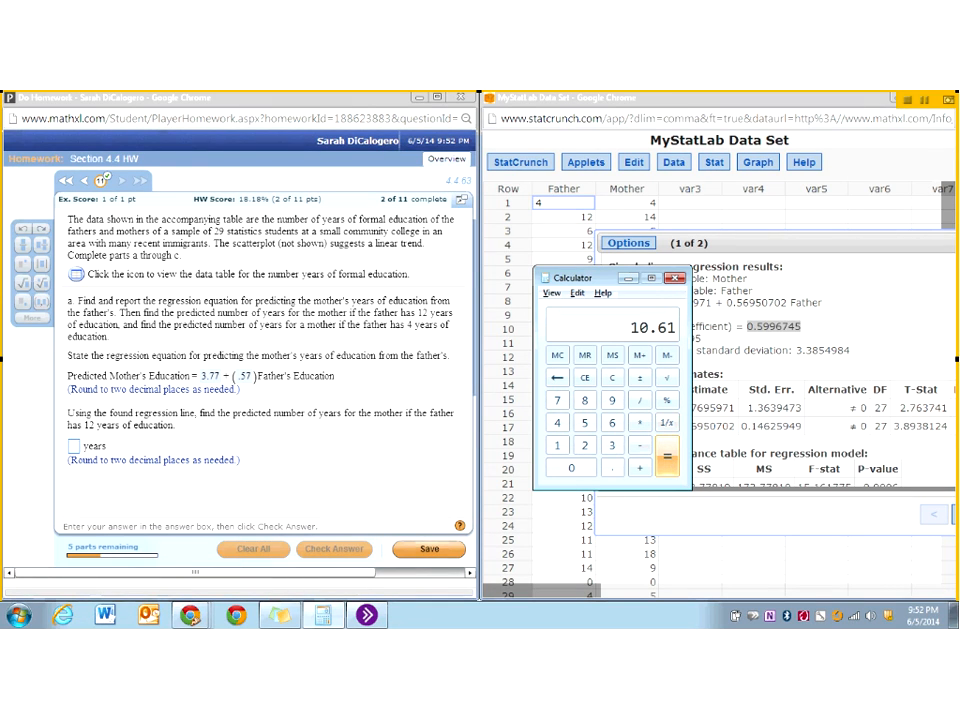
- Answer 10.61 years for the mother's prediction when the father has 12 years, and check it to continue to the next part
click(74, 448)
text(10.61)
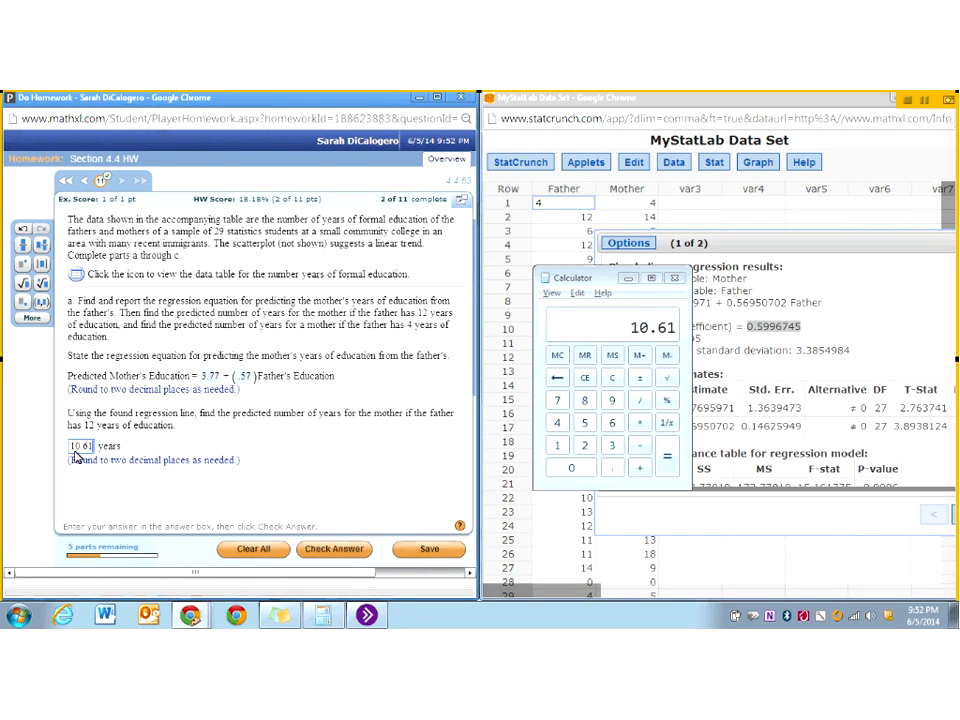
key(Return)
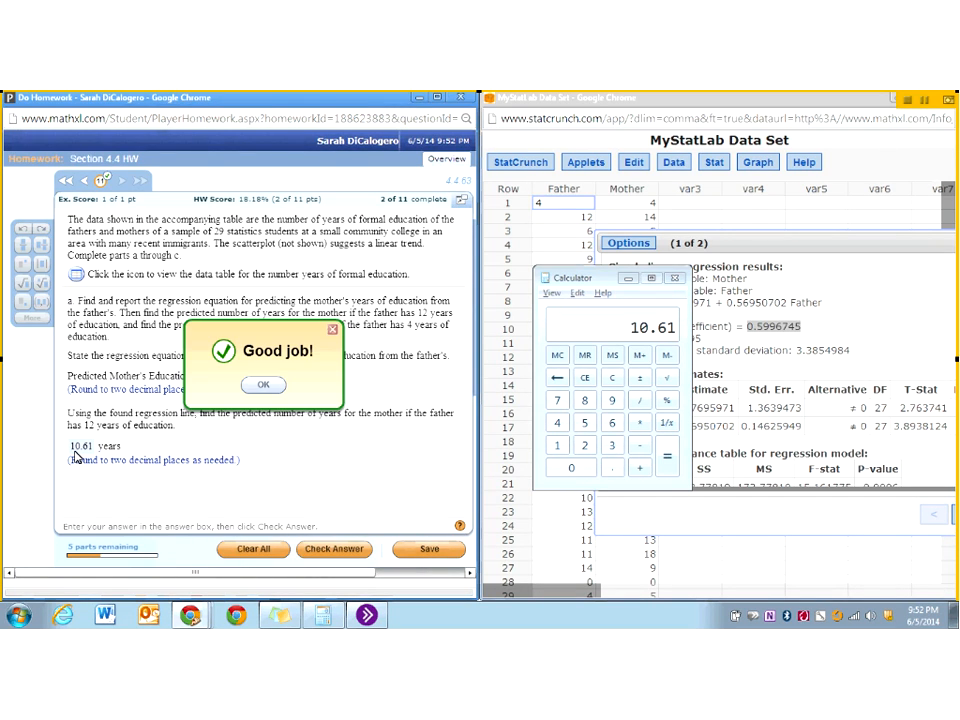
key(Return)
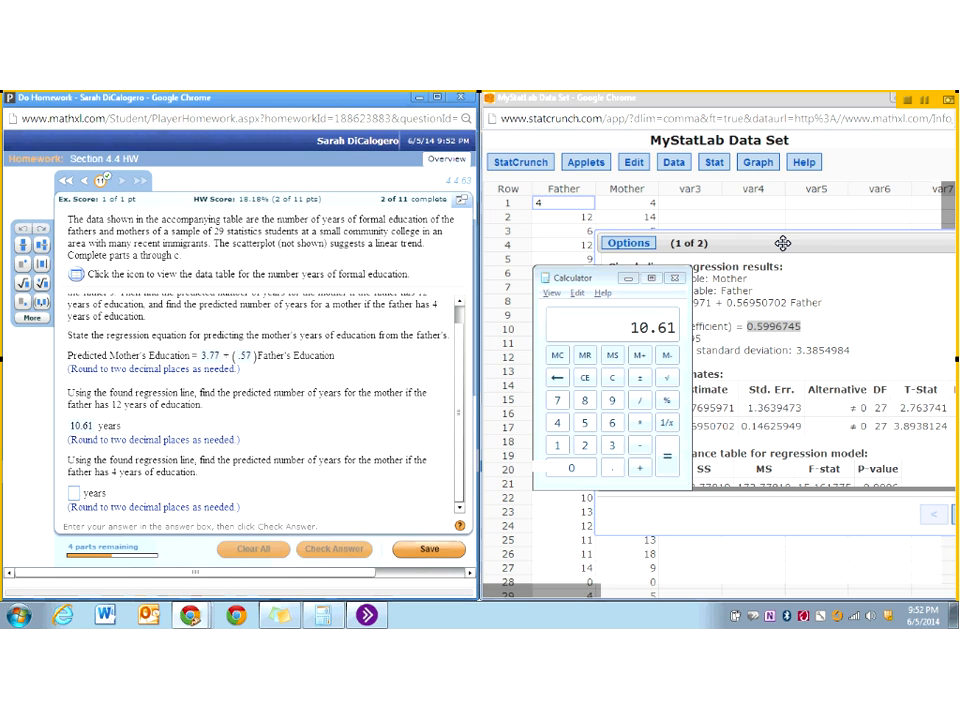
- Move the regression results fully into view and look at the fitted line plot of Mother against Father
drag(782, 243, 687, 233)
click(872, 506)
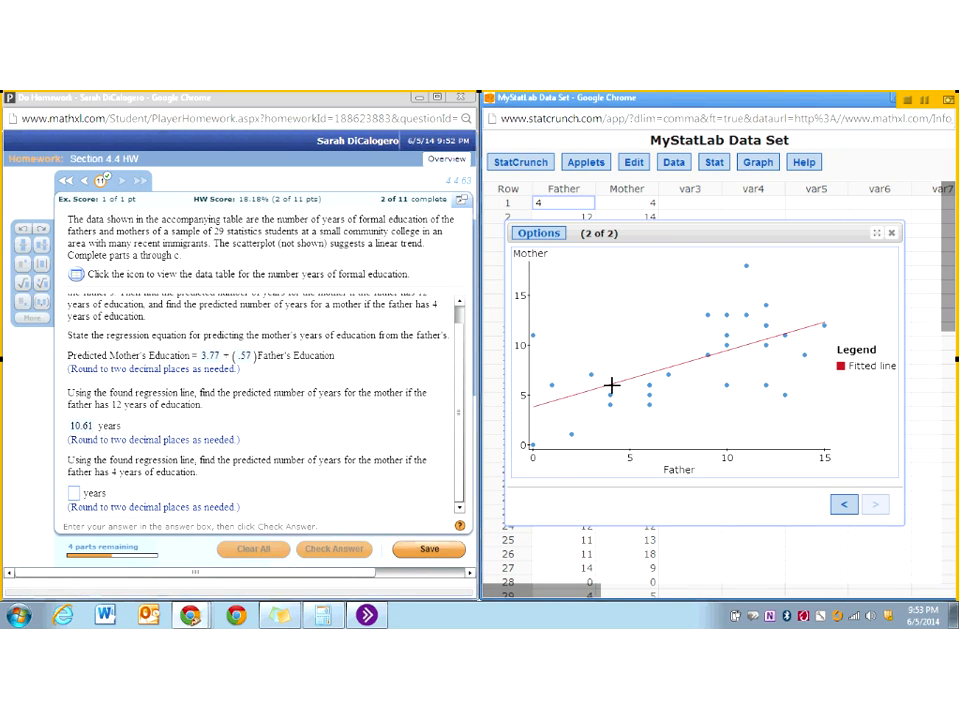
- Switch to the Calculator, clear it, multiply the father's 4 years by .57 and add the intercept 3.77
click(324, 617)
click(613, 380)
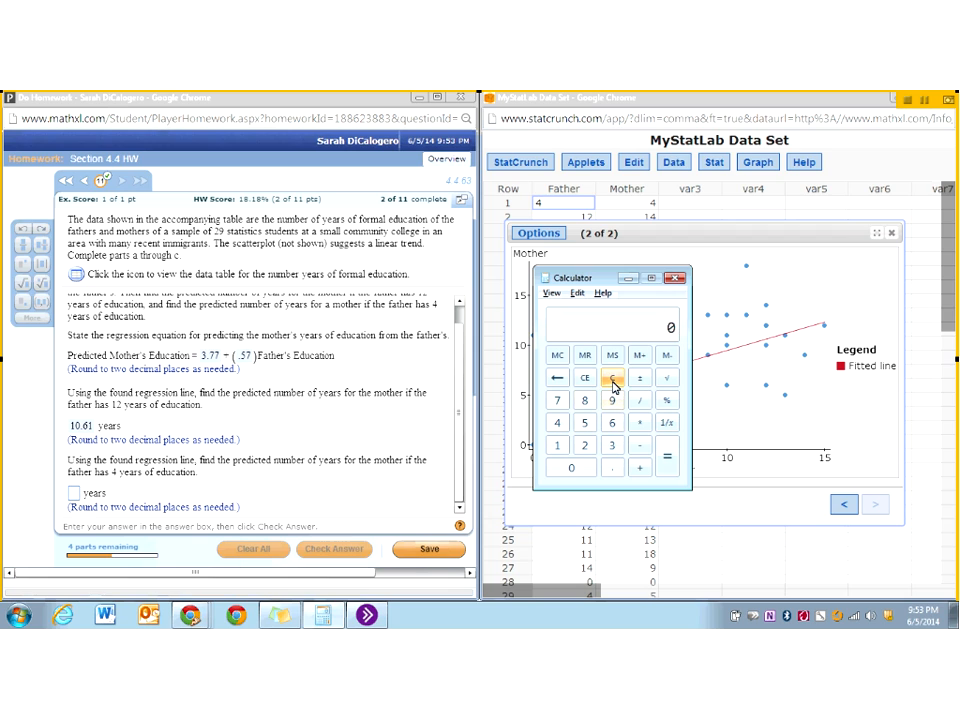
click(557, 422)
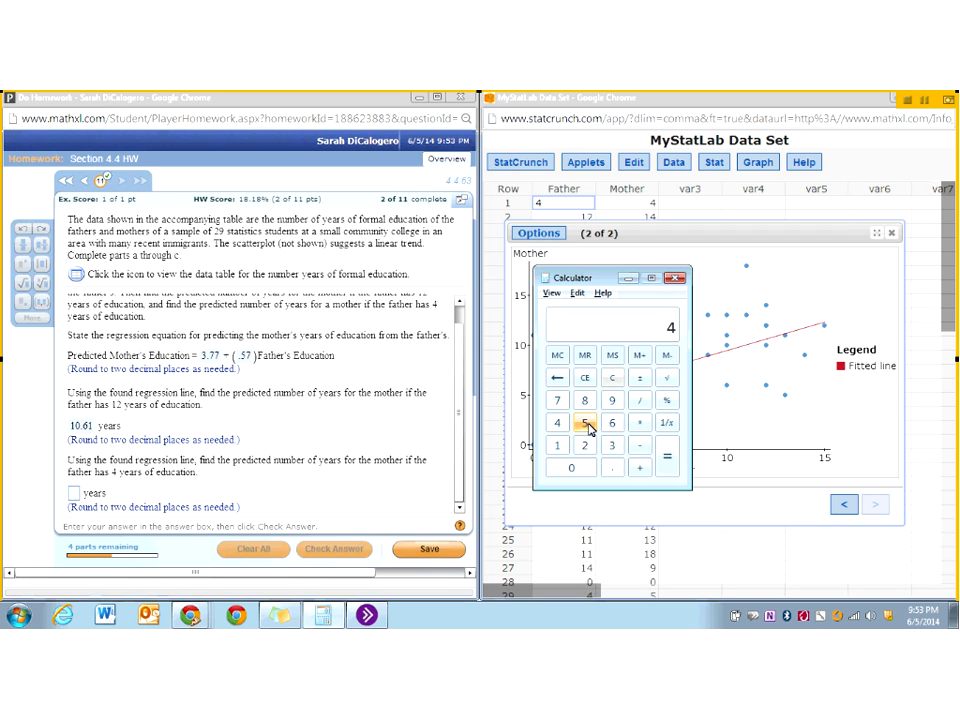
text(.57)
key(Return)
key(plus)
text(3.77)
key(Return)
- Answer 6.05 years for the mother's prediction when the father has 4 years, and check it to continue to part b
click(74, 496)
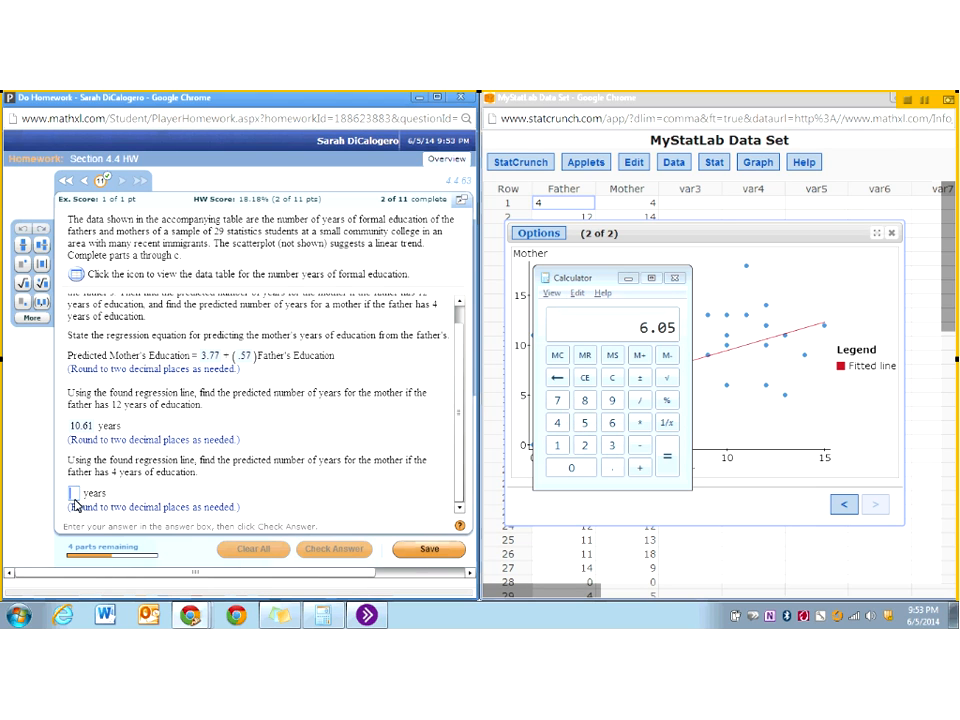
text(6.05)
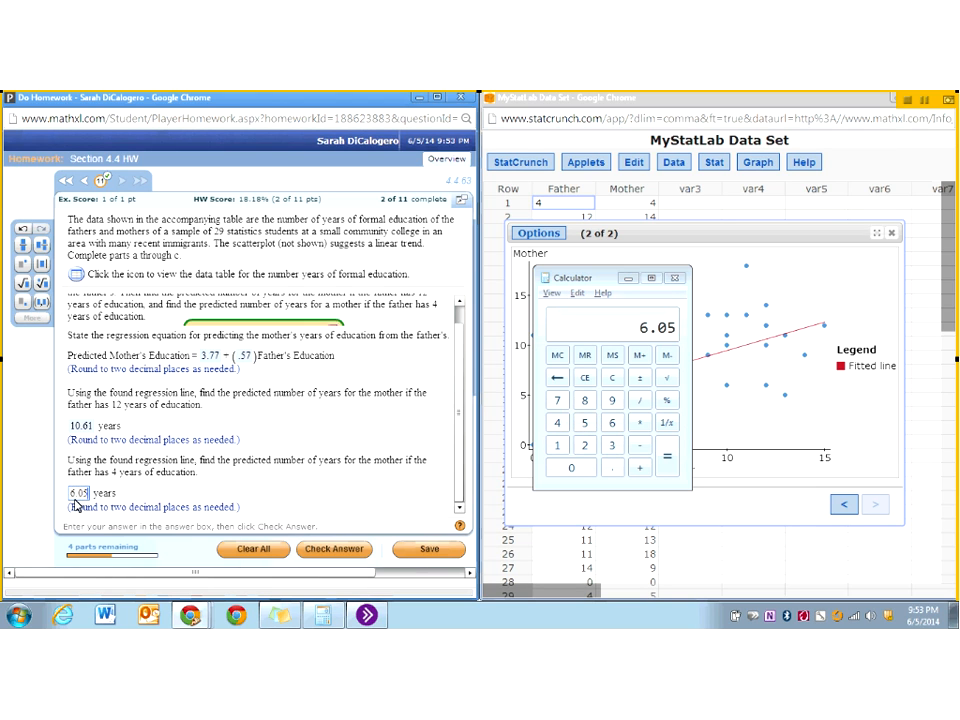
key(Return)
key(Return)
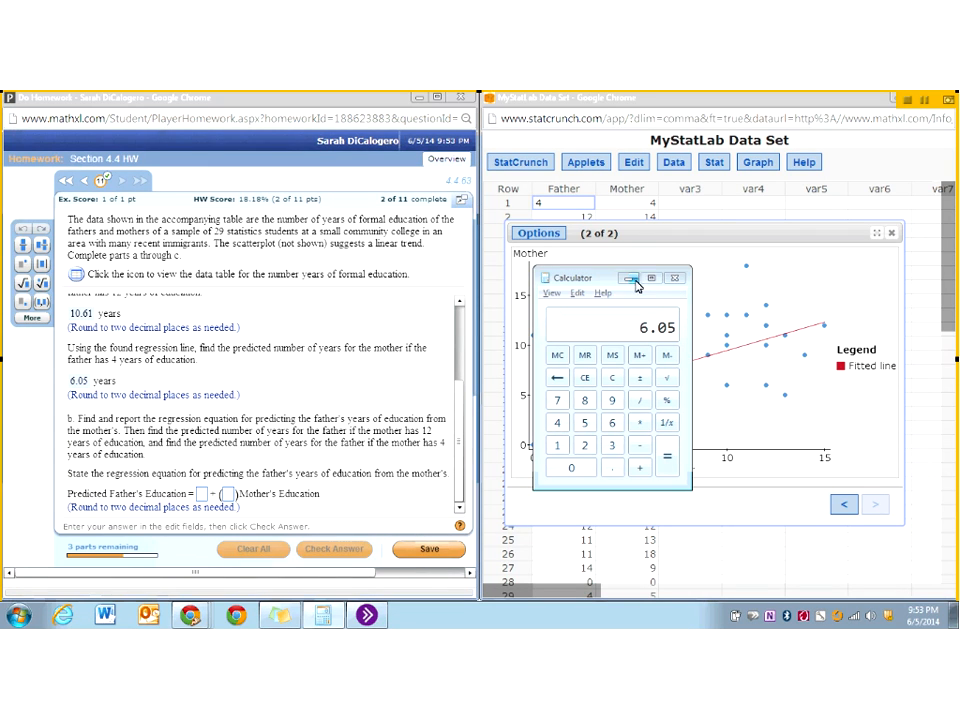
- Put away the Calculator and old regression results, and compute a simple linear regression with Mother as X variable and Father as Y variable
click(675, 277)
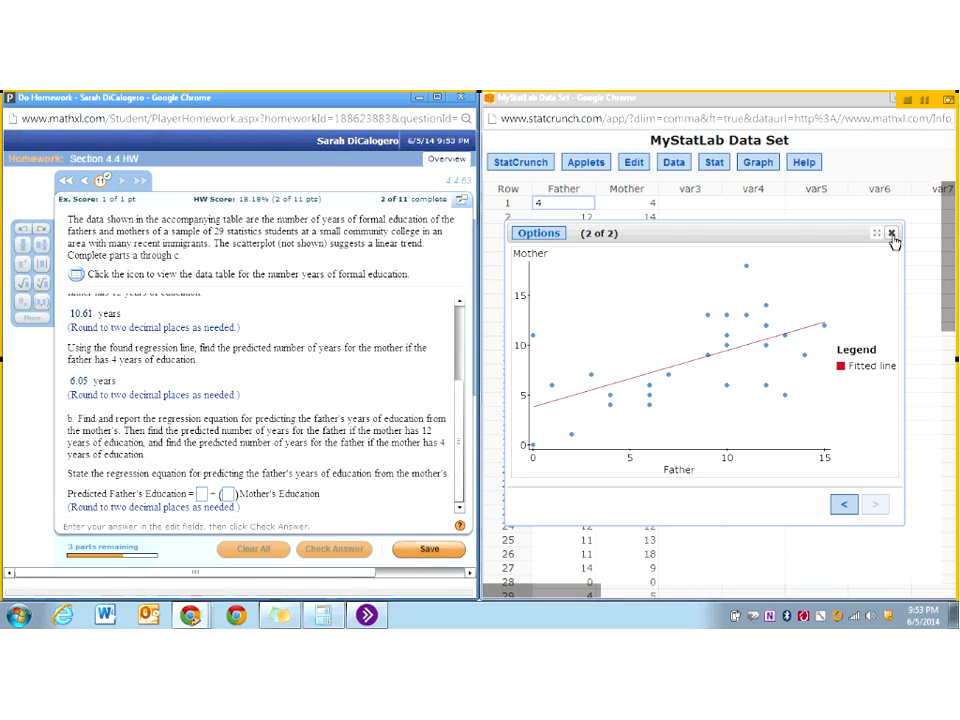
click(891, 234)
click(714, 163)
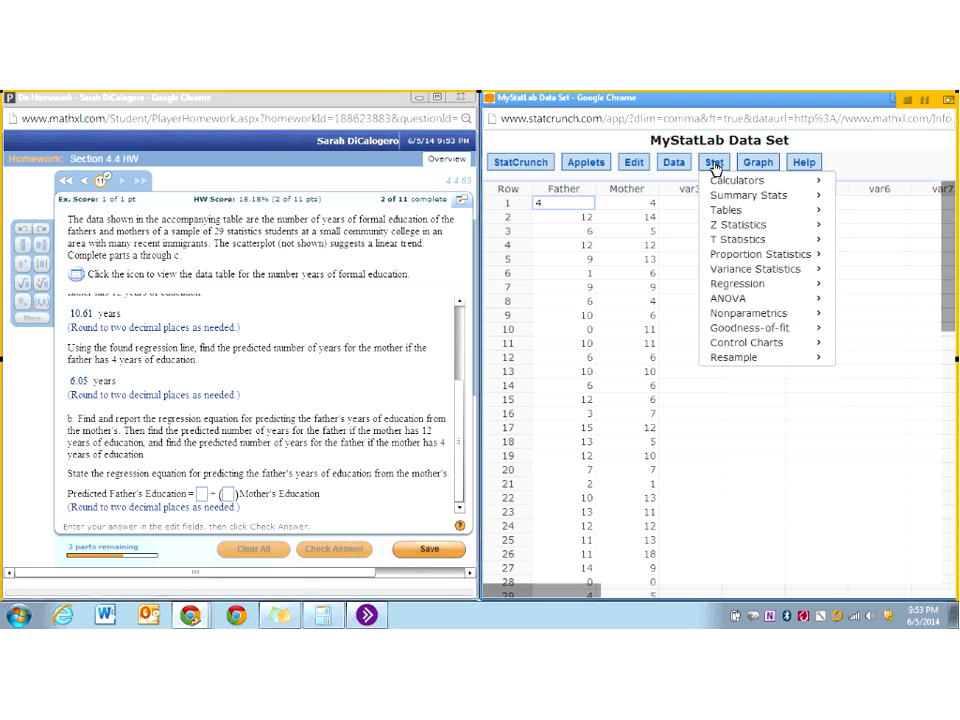
mouse_move(745, 284)
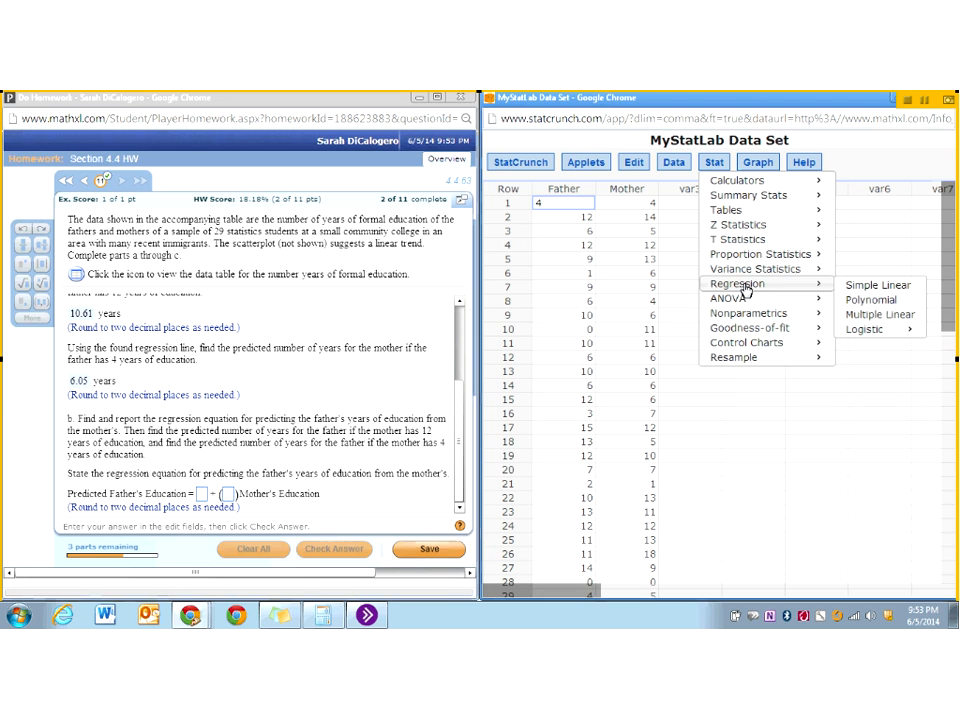
click(873, 288)
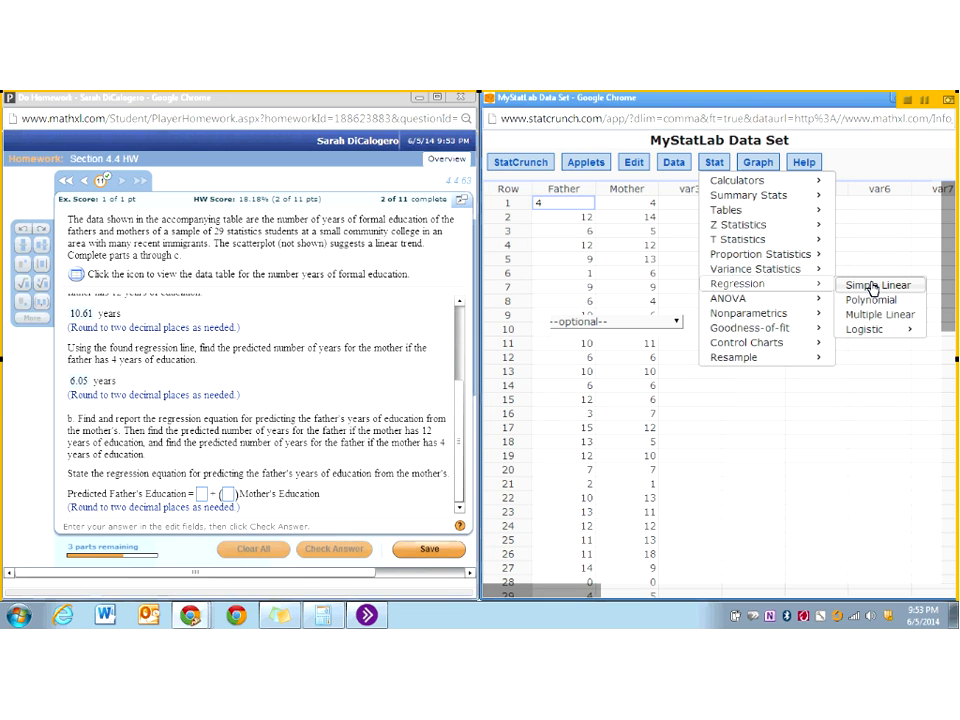
click(645, 205)
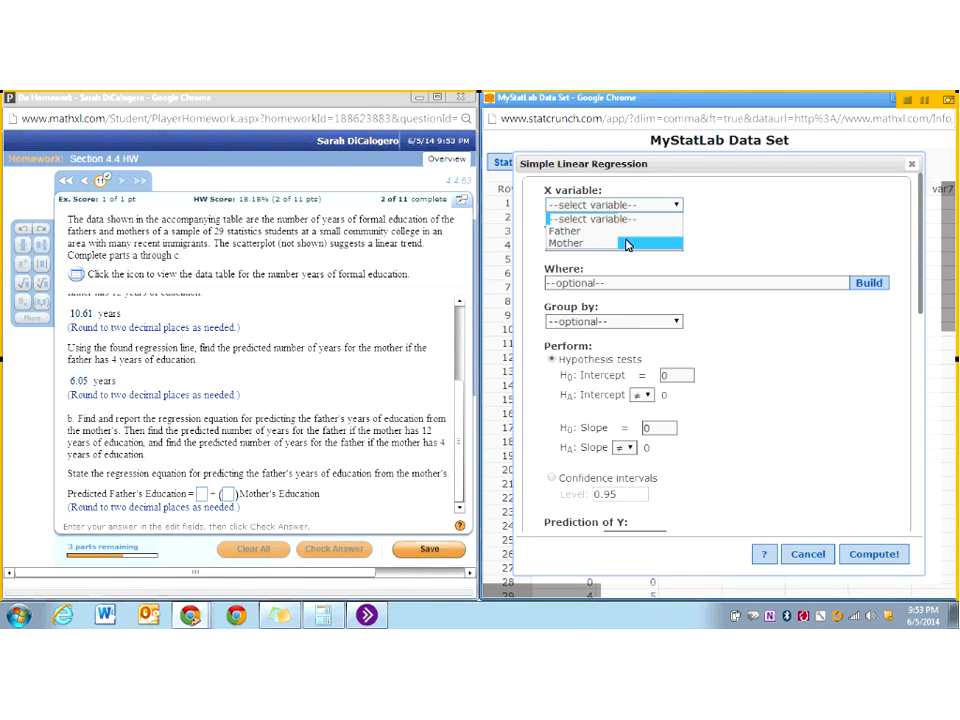
click(627, 244)
click(624, 244)
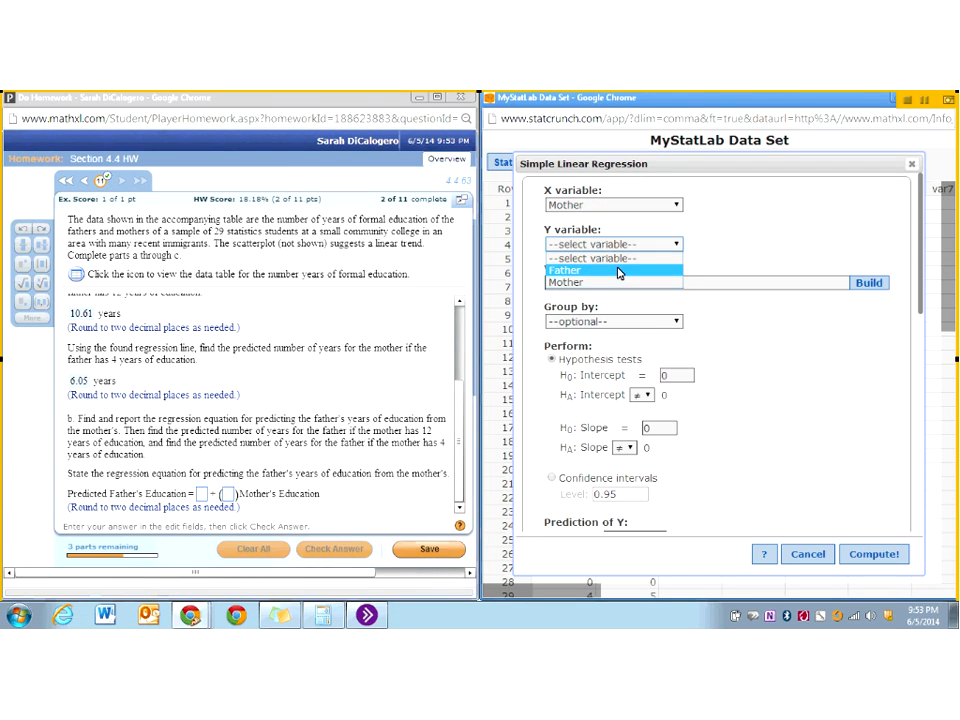
click(619, 273)
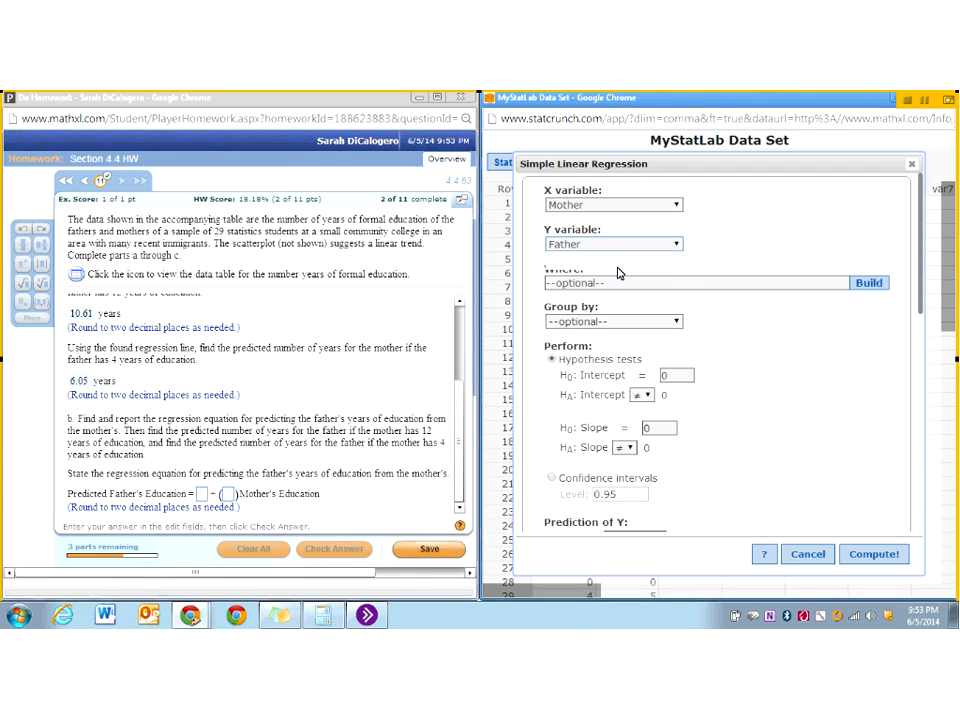
click(874, 555)
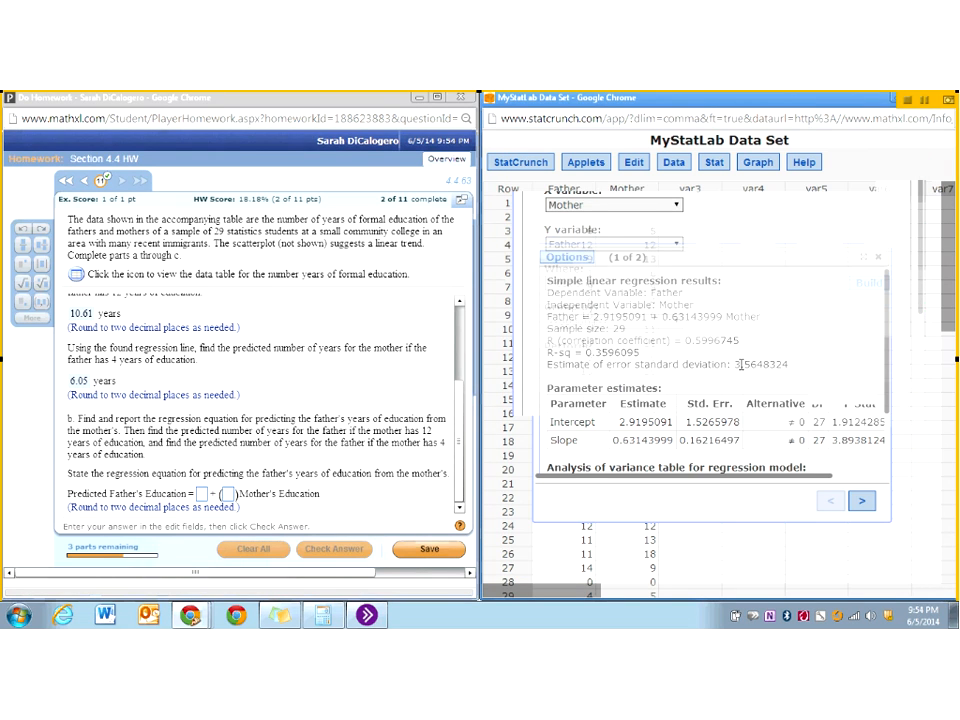
- Examine the new regression's correlation coefficient, fitted line plot, slope and intercept
drag(685, 340, 744, 346)
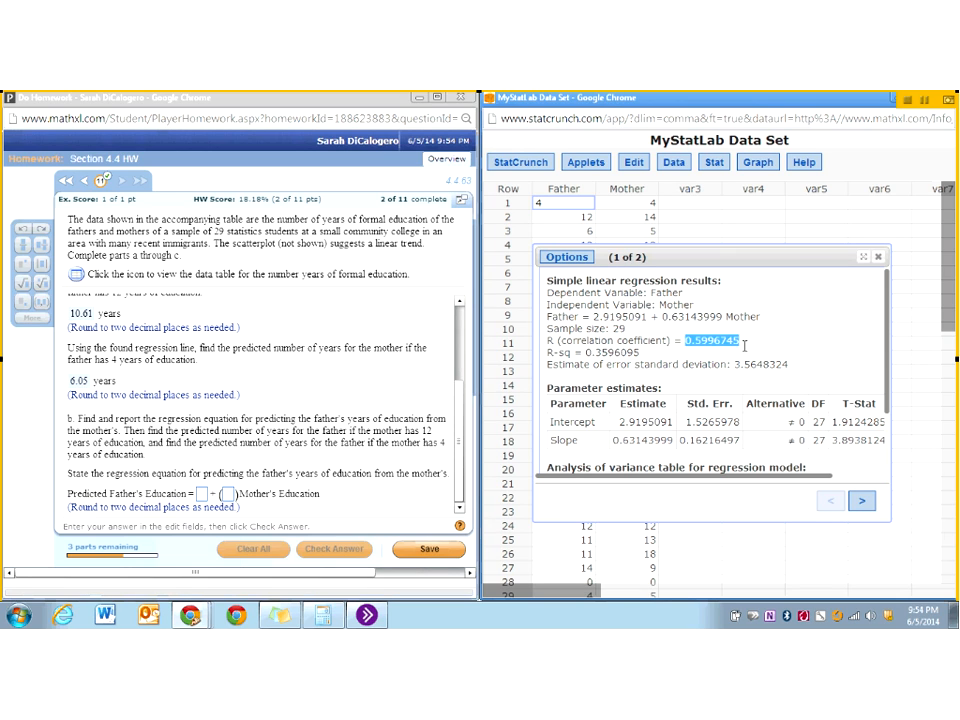
click(861, 500)
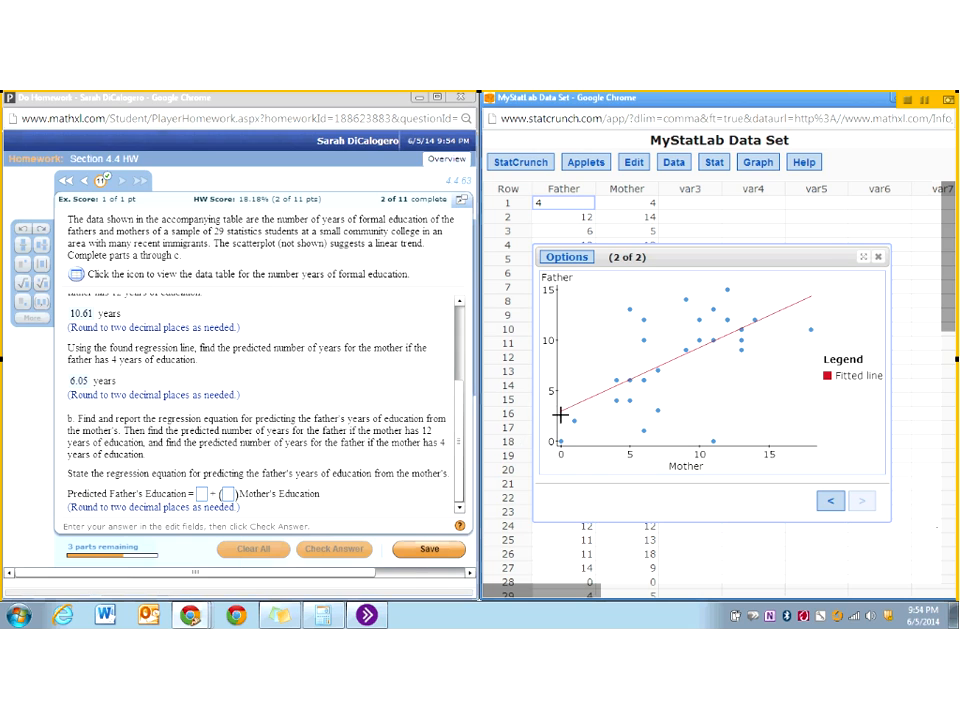
click(830, 500)
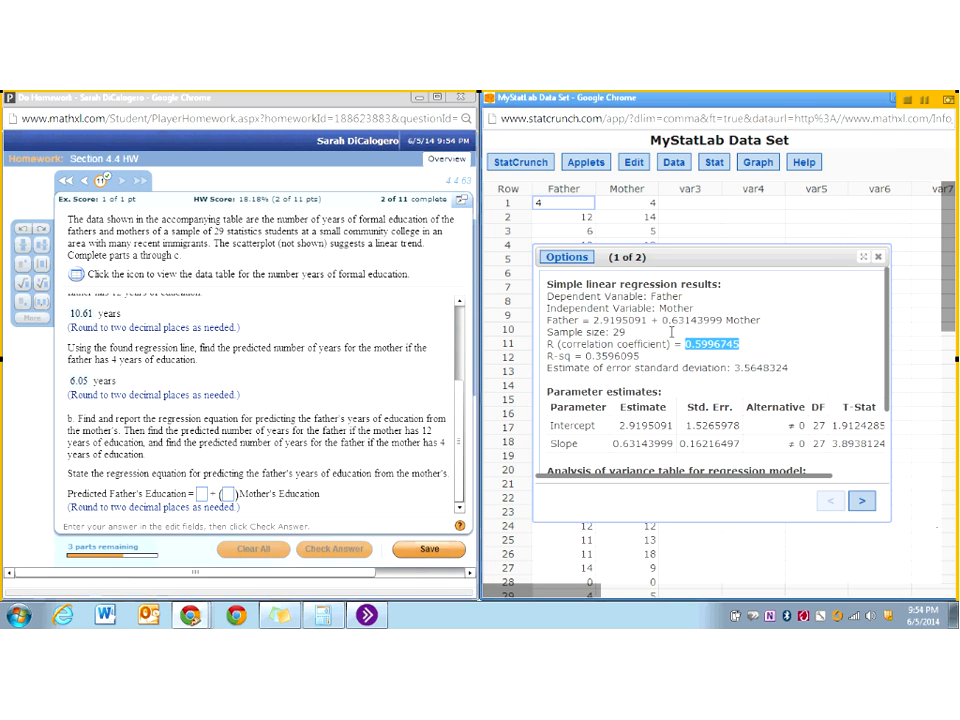
drag(663, 320, 697, 320)
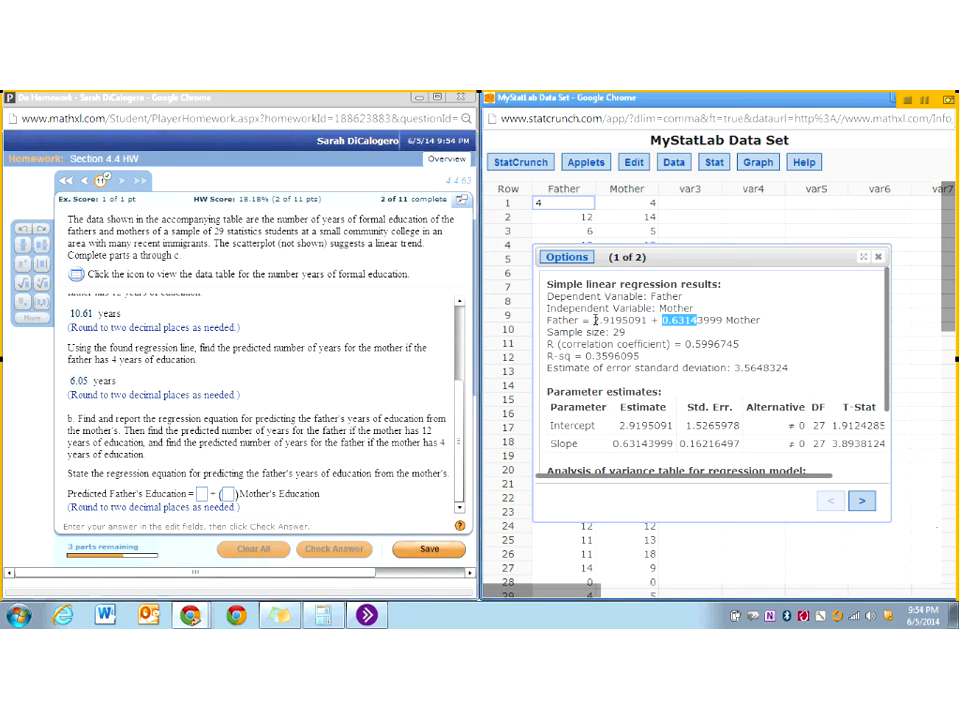
drag(593, 320, 621, 320)
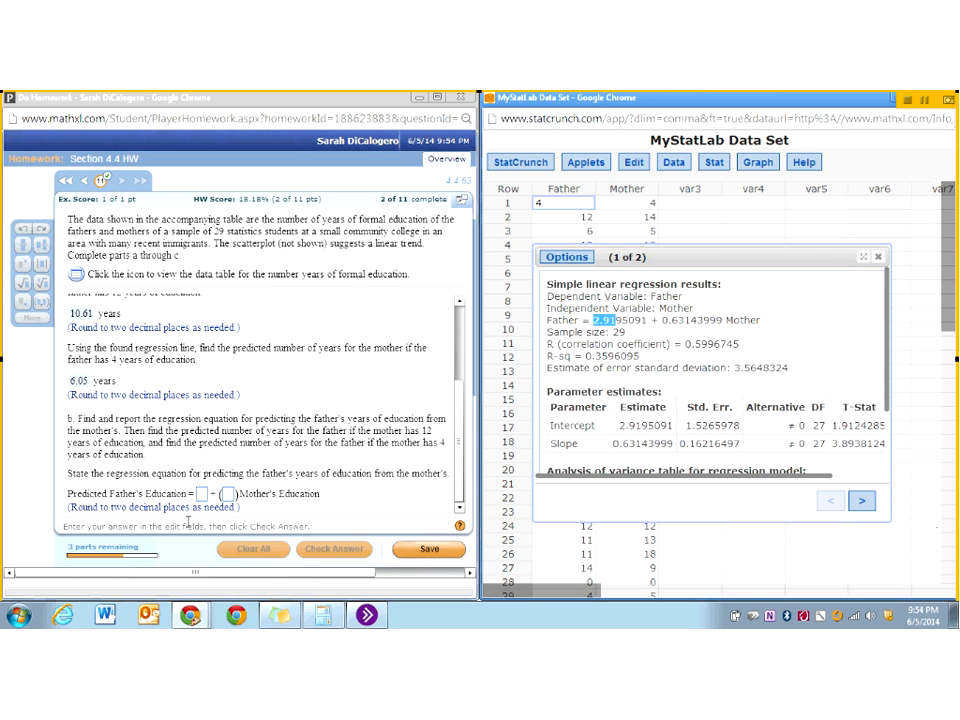
- Answer the father's regression equation with intercept 2.92 and slope .63, and check it to continue to the next part
click(203, 497)
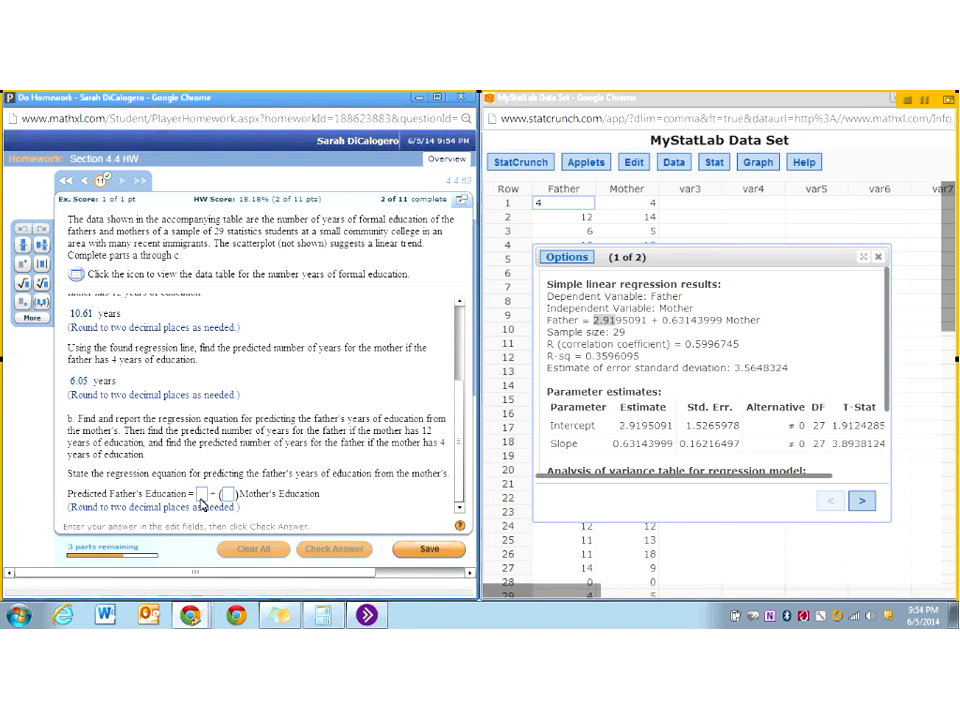
text(2)
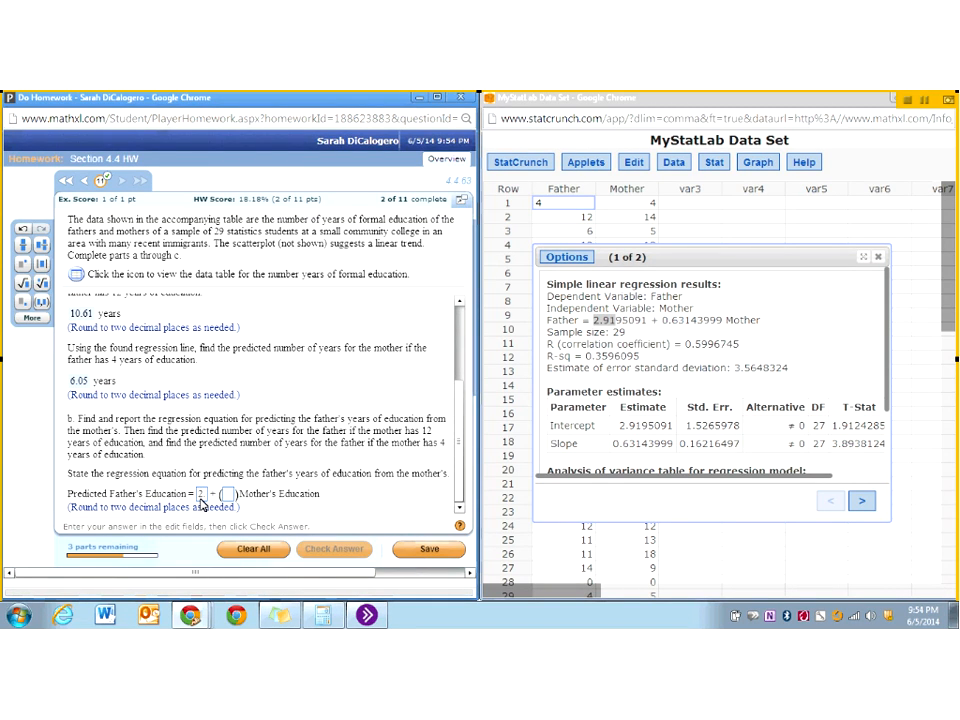
text(.92)
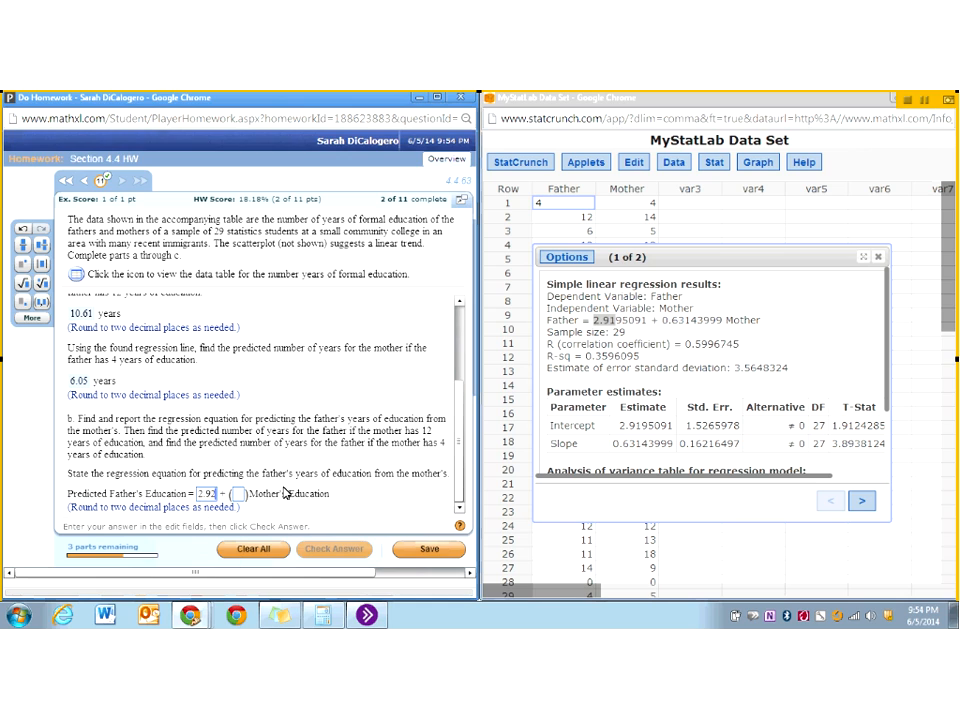
click(237, 494)
text(.63)
key(Return)
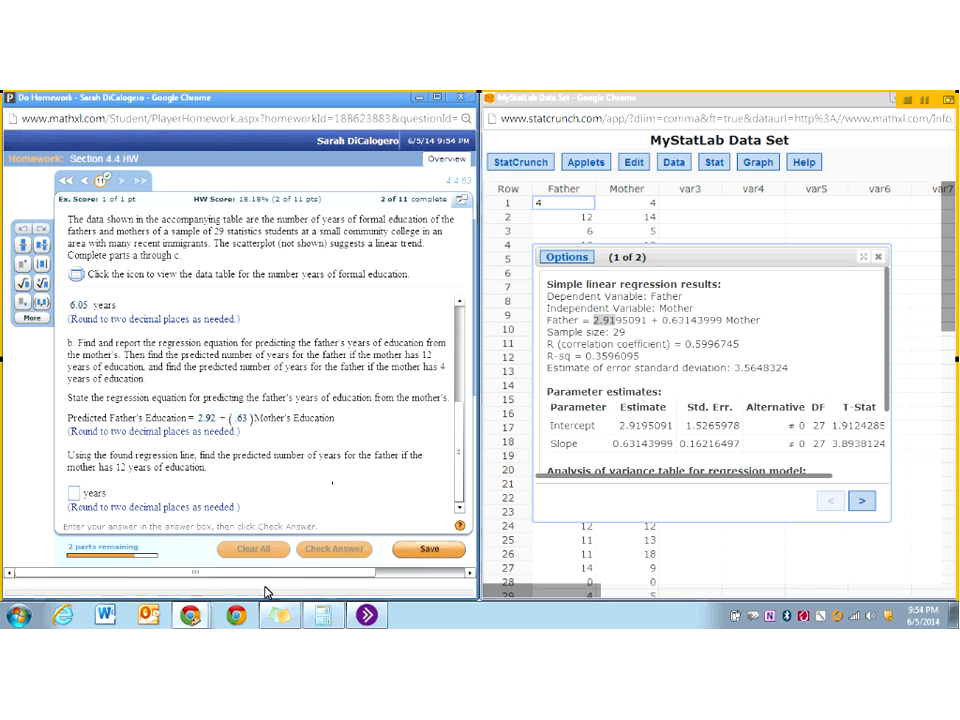
- Switch to the Calculator, multiply the slope .63 by the mother's 12 years and add the intercept 2.92
click(324, 616)
text(.63)
key(asterisk)
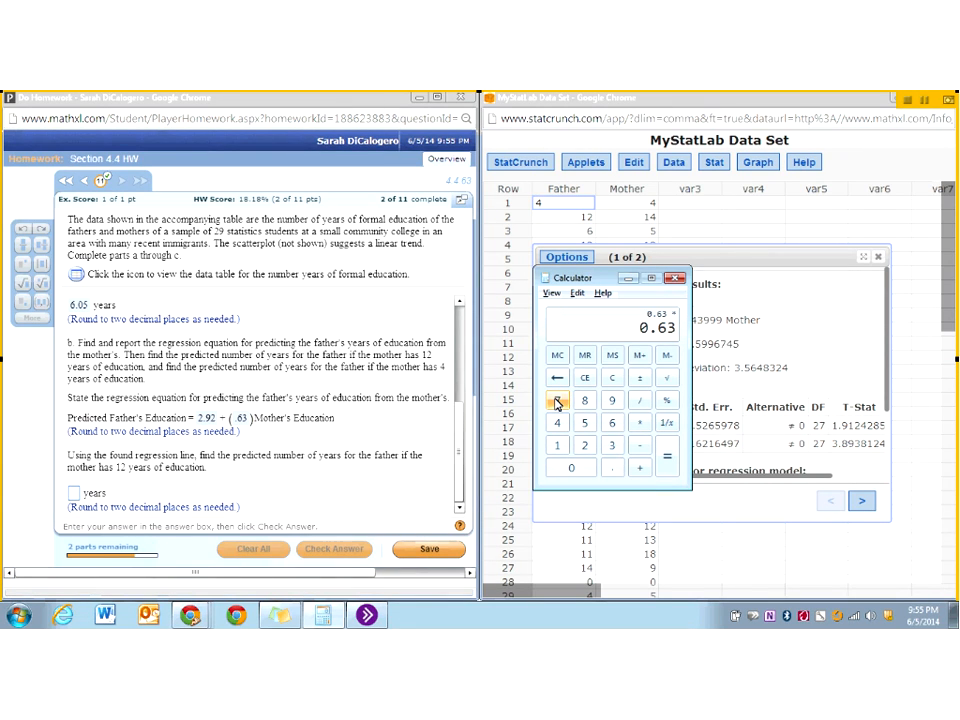
text(12)
key(plus)
text(2.92)
key(Return)
- Answer 10.48 years for the father's prediction when the mother has 12 years, and check it to continue to the next part
click(75, 495)
text(10.48)
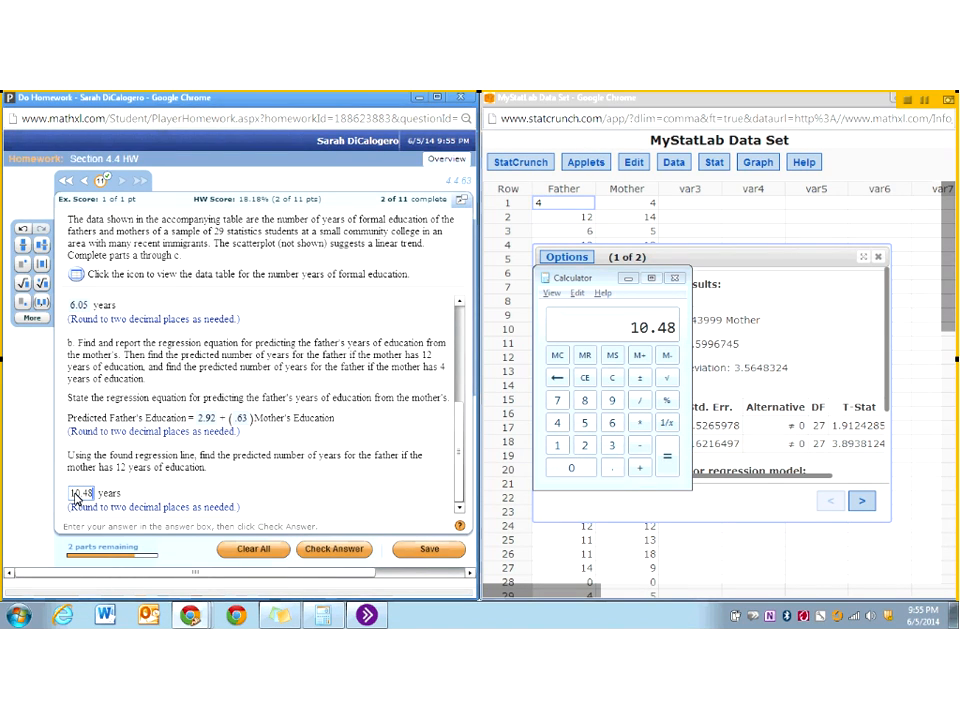
key(Return)
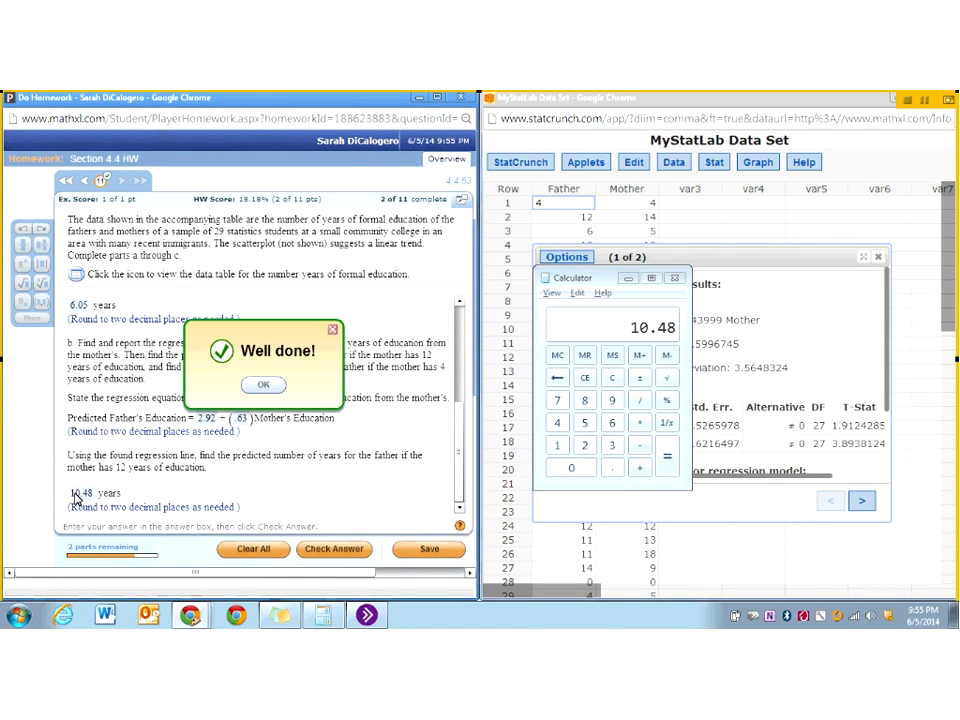
click(263, 387)
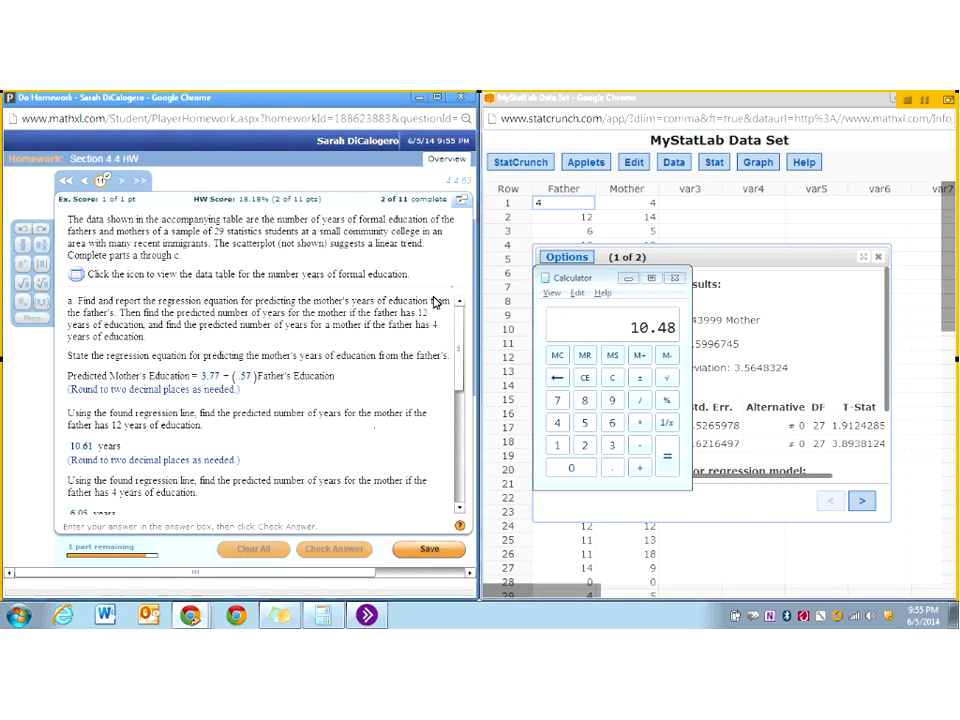
- Clear the Calculator, multiply the mother's 4 years by .63 and add the intercept 2.92
scroll(460, 355, down, 5)
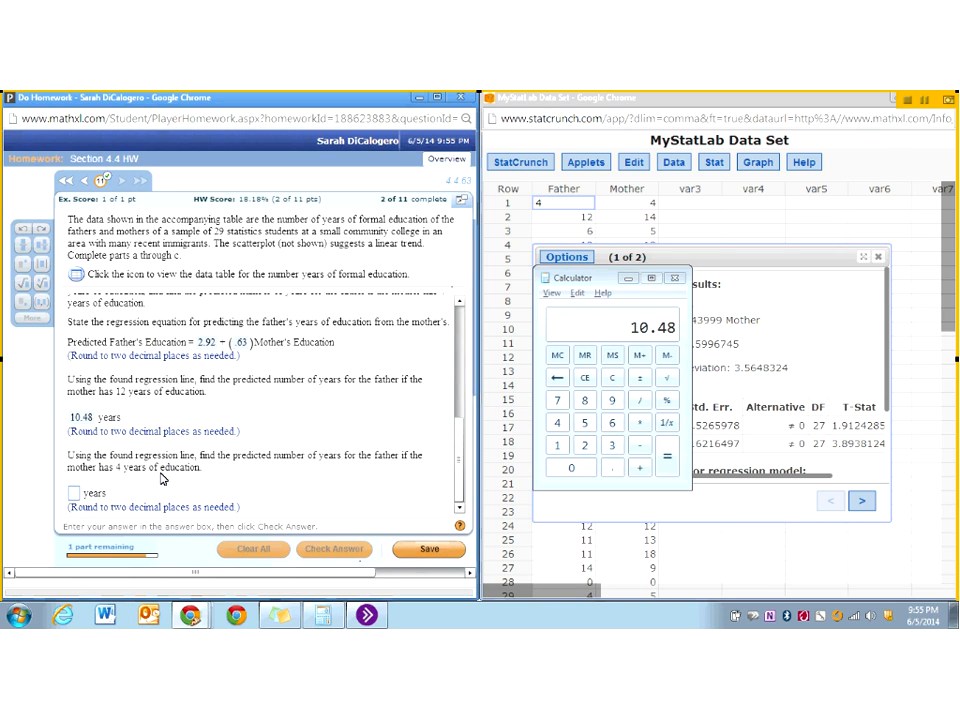
click(610, 378)
text(4)
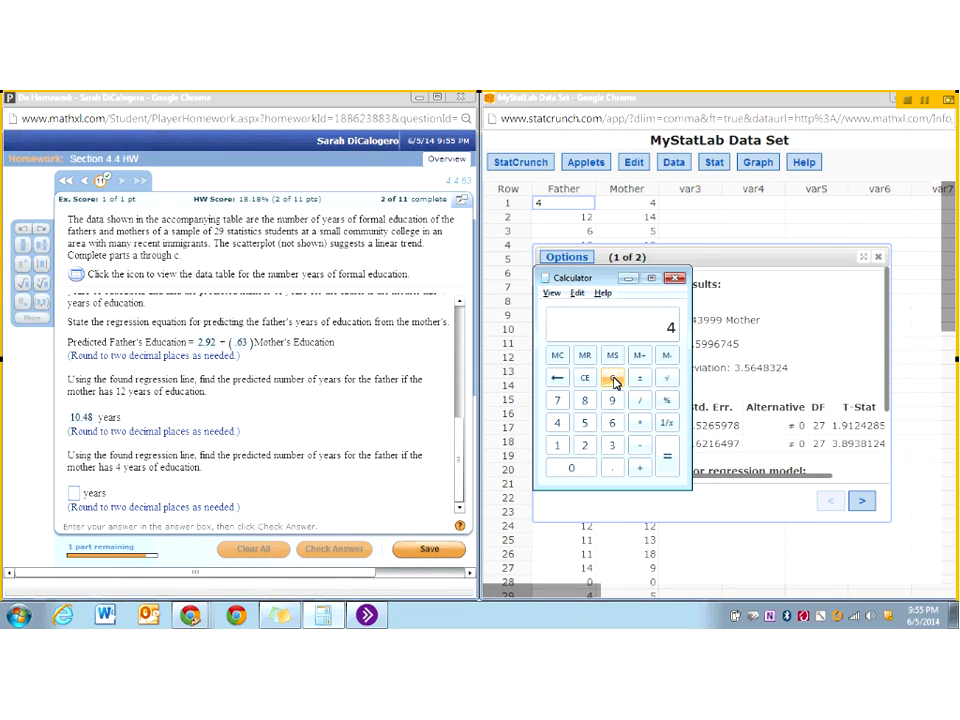
text(.63)
key(Return)
key(plus)
text(2.92)
key(Return)
- Answer 5.44 years for the father's prediction when the mother has 4 years, and check it to continue to the final part
click(73, 497)
text(5.44)
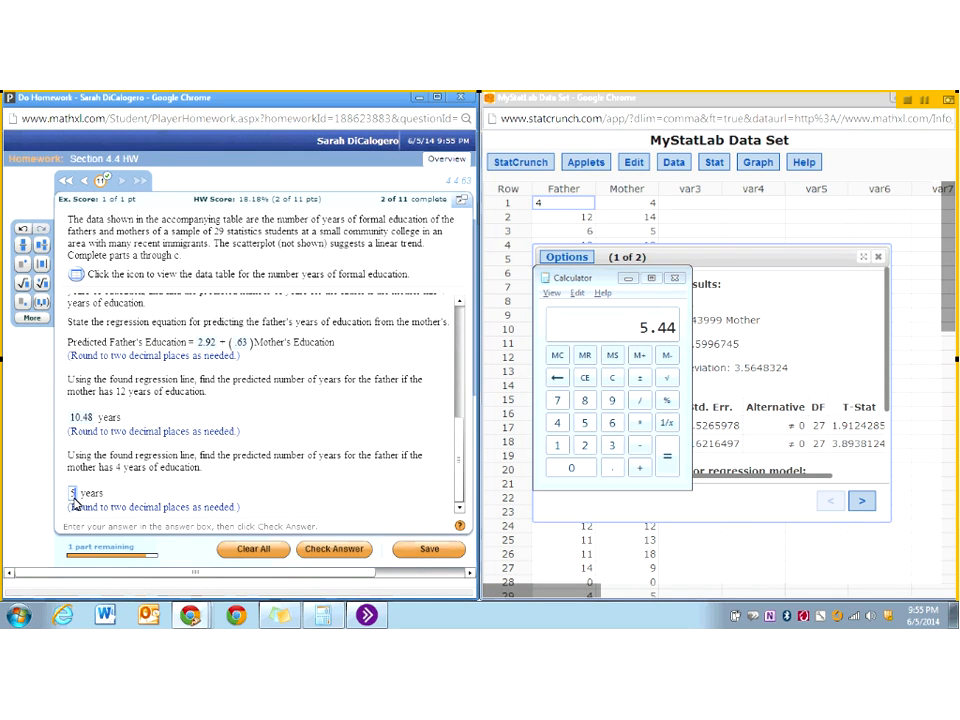
key(Return)
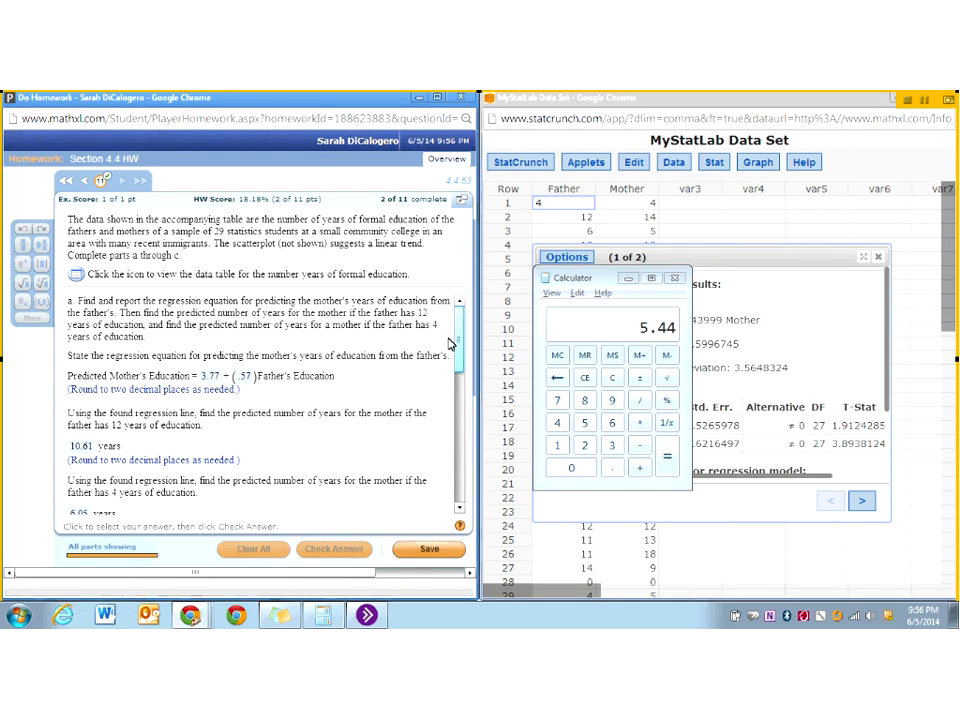
- Go to part c of the question and examine the fitted line plot of father's against mother's education in the StatCrunch results
scroll(455, 400, down, 3)
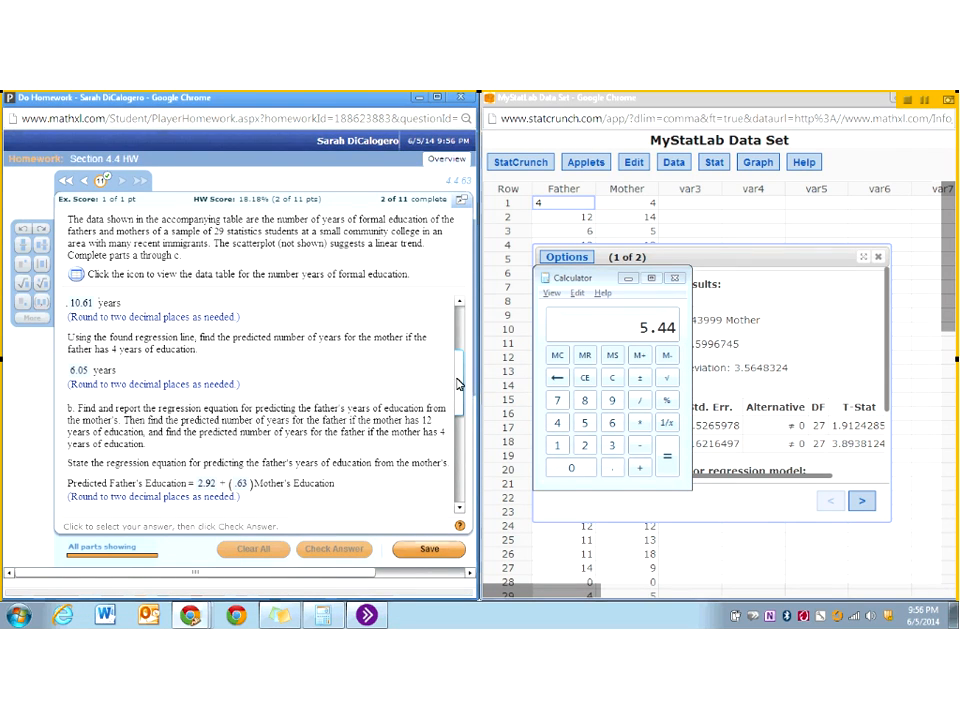
drag(458, 393, 455, 508)
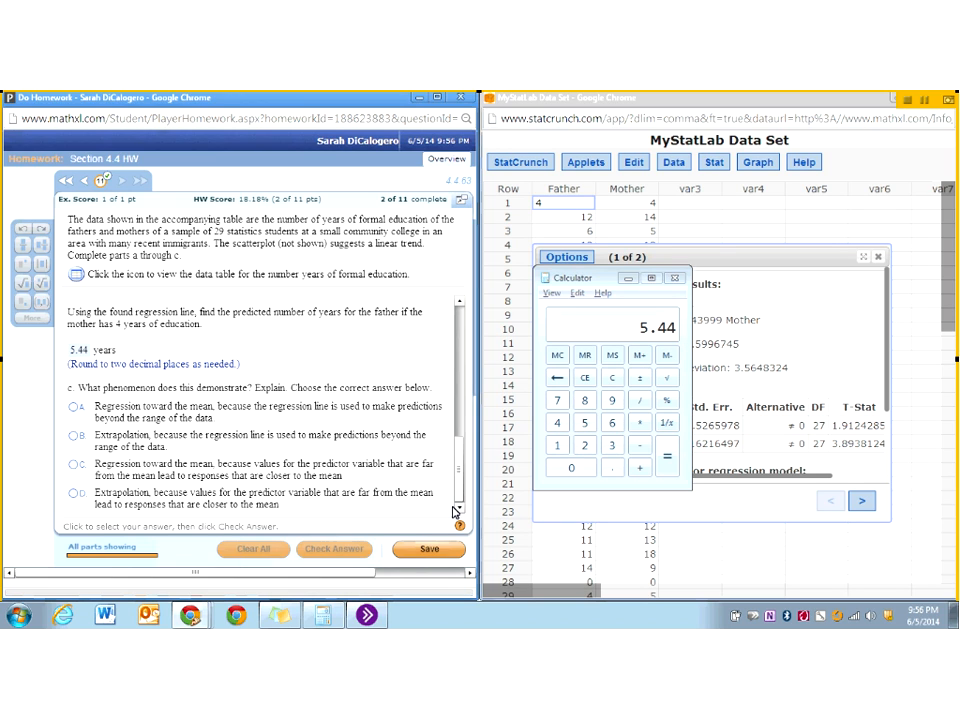
click(861, 500)
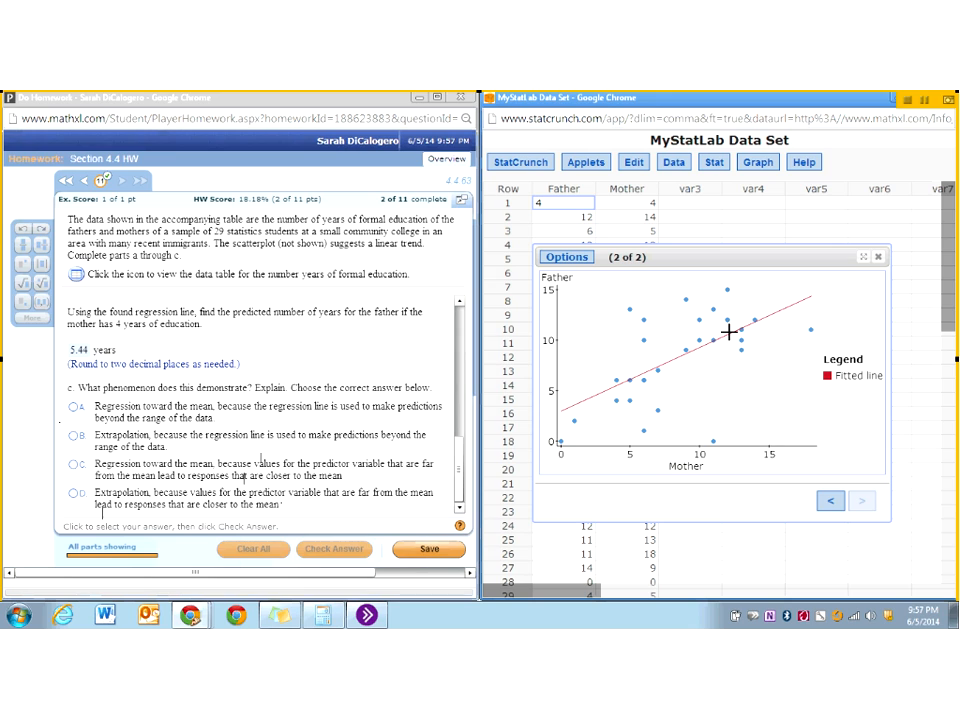
click(726, 288)
click(722, 337)
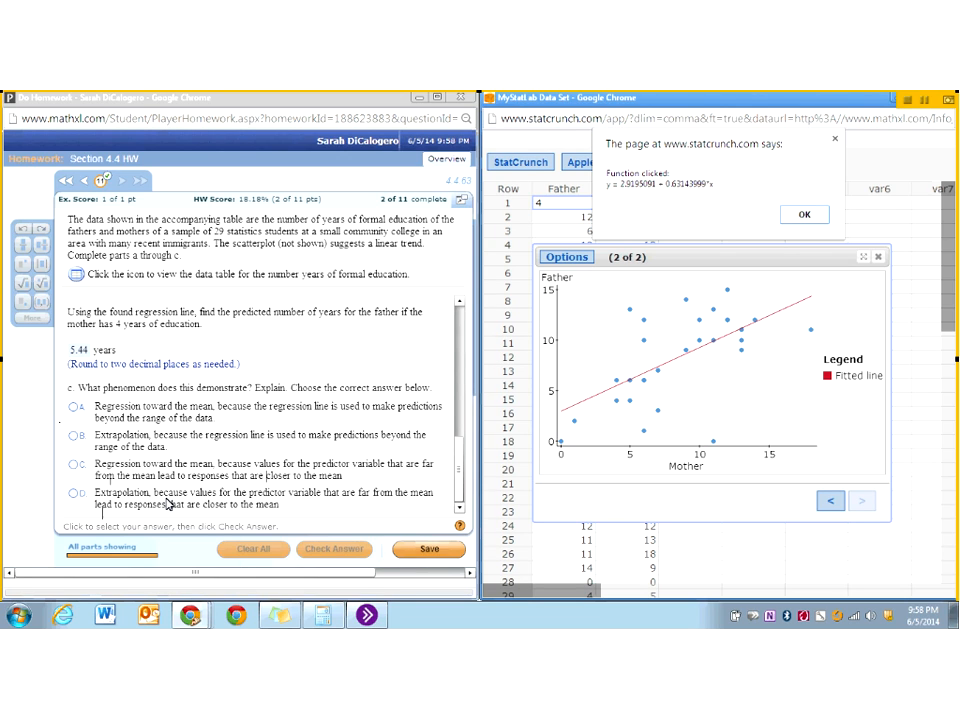
- Answer part c with option C, regression toward the mean because far-from-mean predictor values lead to responses closer to the mean, and check it
click(75, 467)
click(797, 212)
click(73, 464)
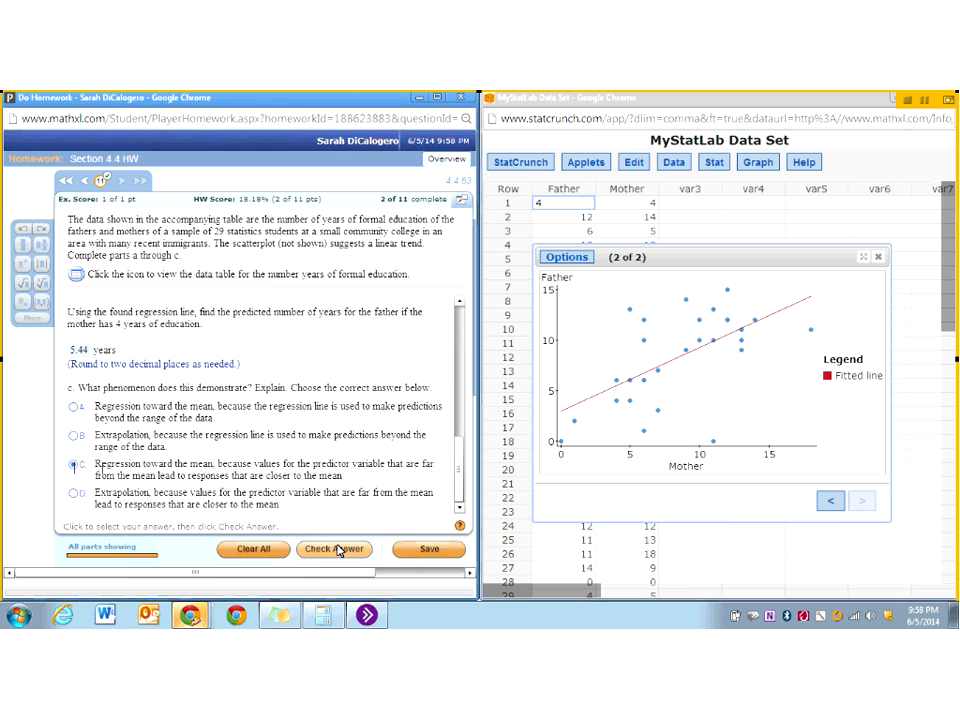
click(339, 550)
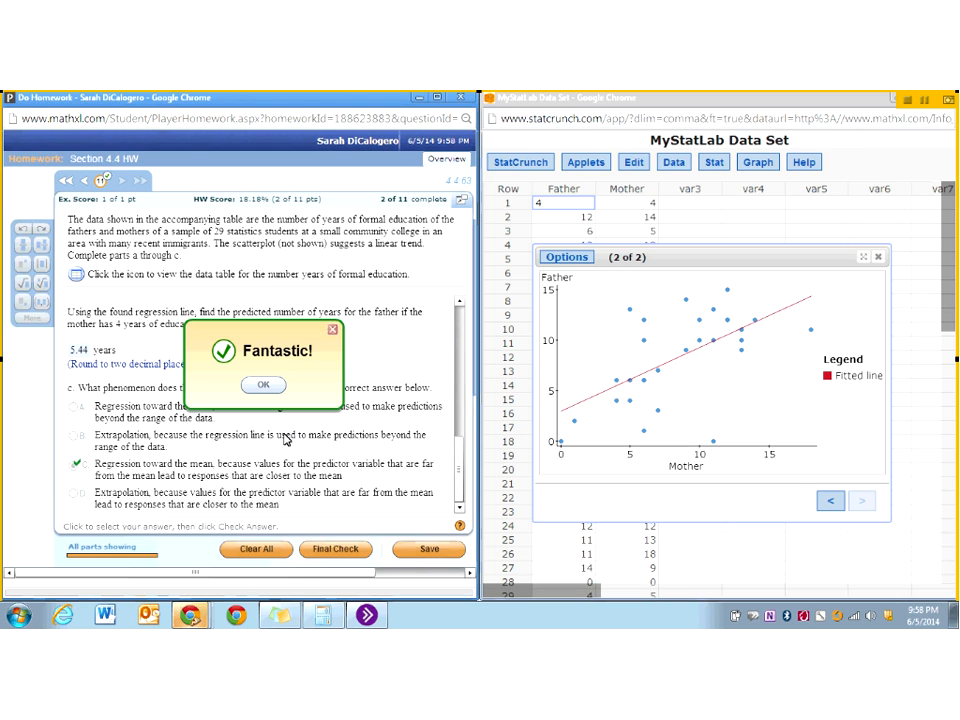
click(261, 385)
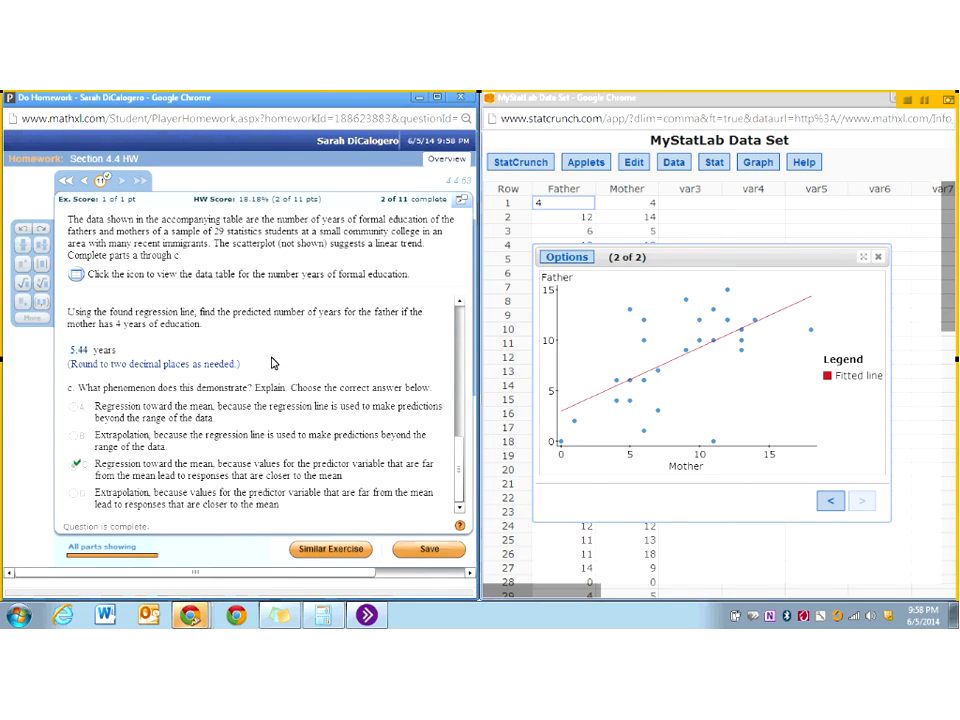
- Return to the start of the completed question, open question 9 on turkey weights and prices, and save the homework
drag(462, 472, 469, 332)
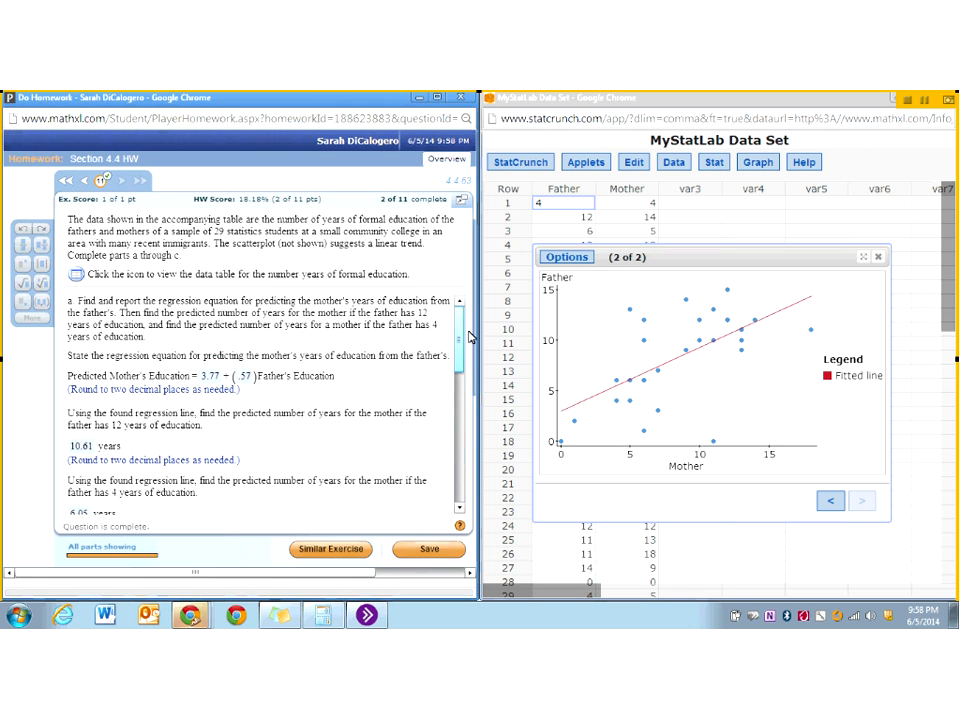
mouse_move(66, 185)
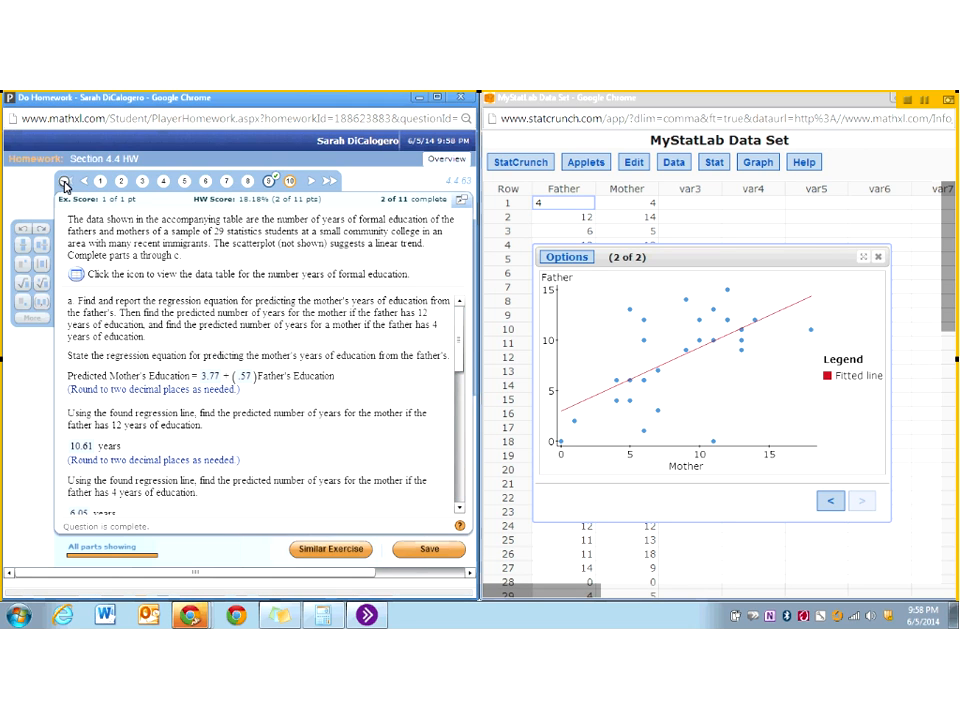
click(268, 182)
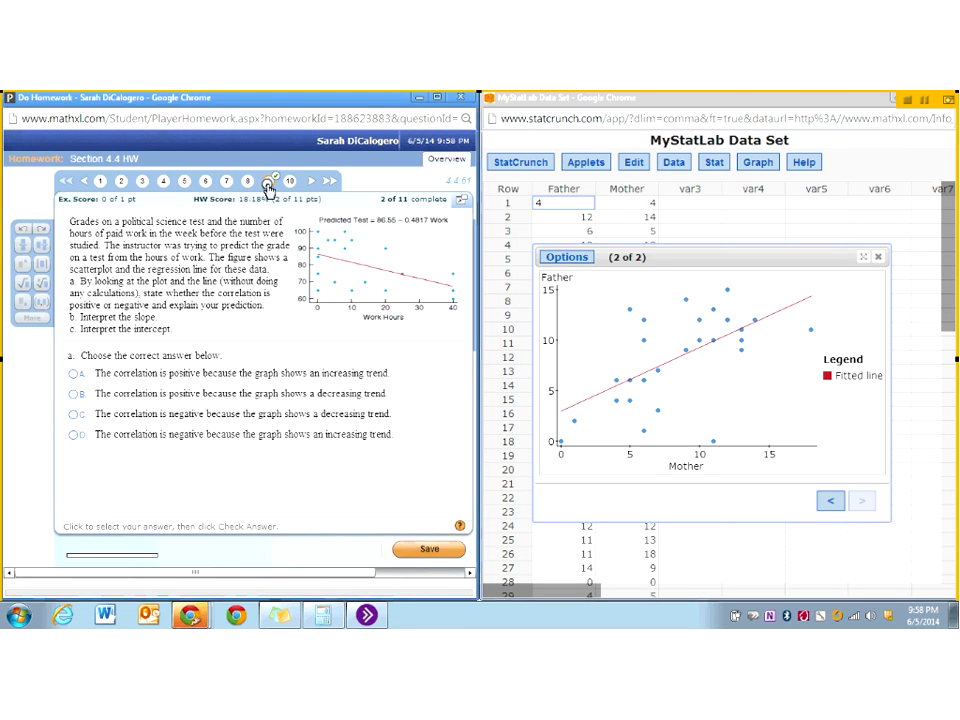
click(268, 184)
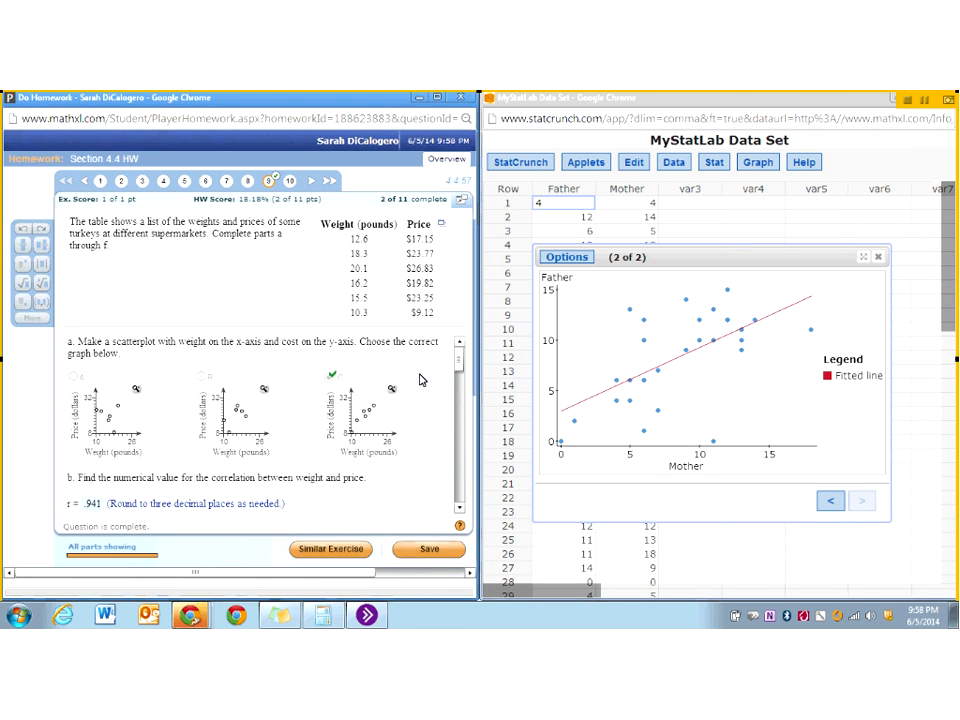
mouse_move(459, 363)
mouse_down()
mouse_move(448, 473)
mouse_move(459, 348)
mouse_up()
click(430, 550)
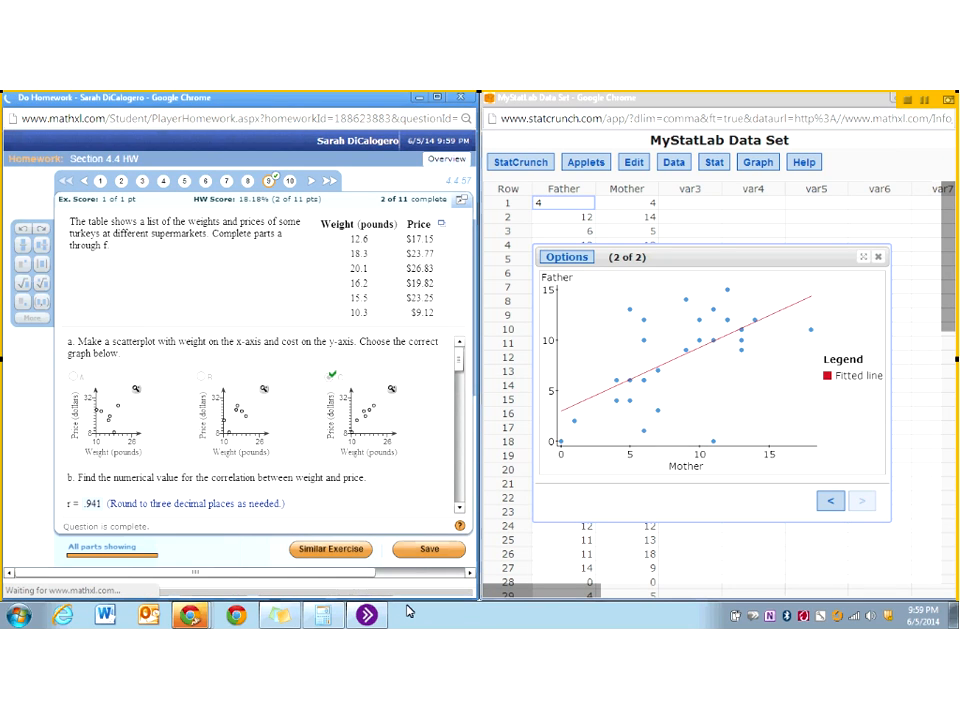
- Switch to Blackboard Collaborate and turn off the session recording
click(366, 614)
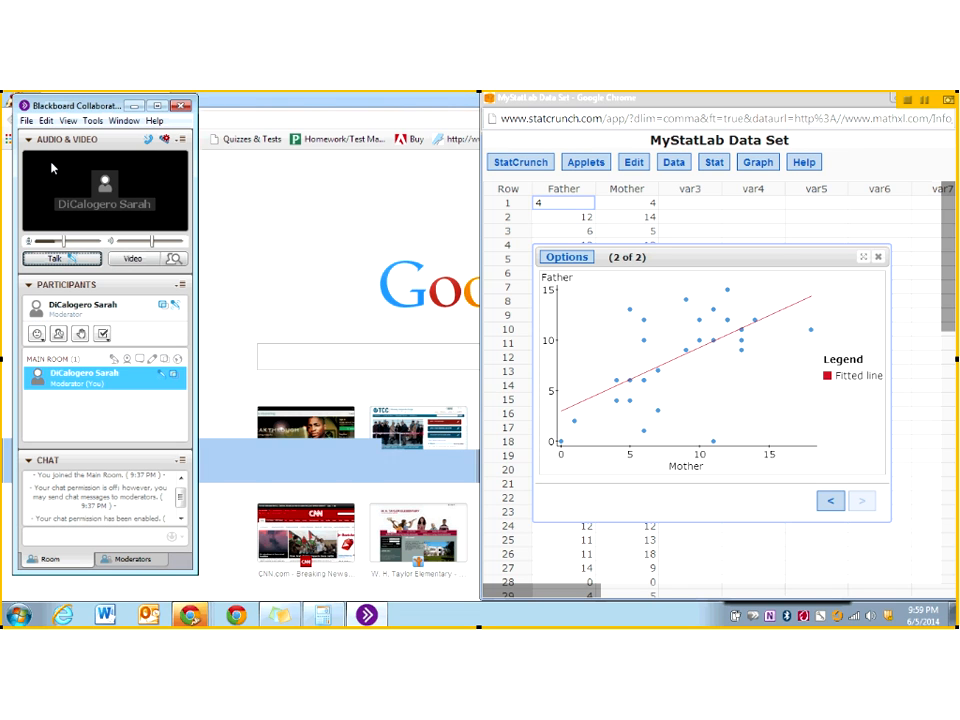
click(90, 120)
mouse_move(130, 275)
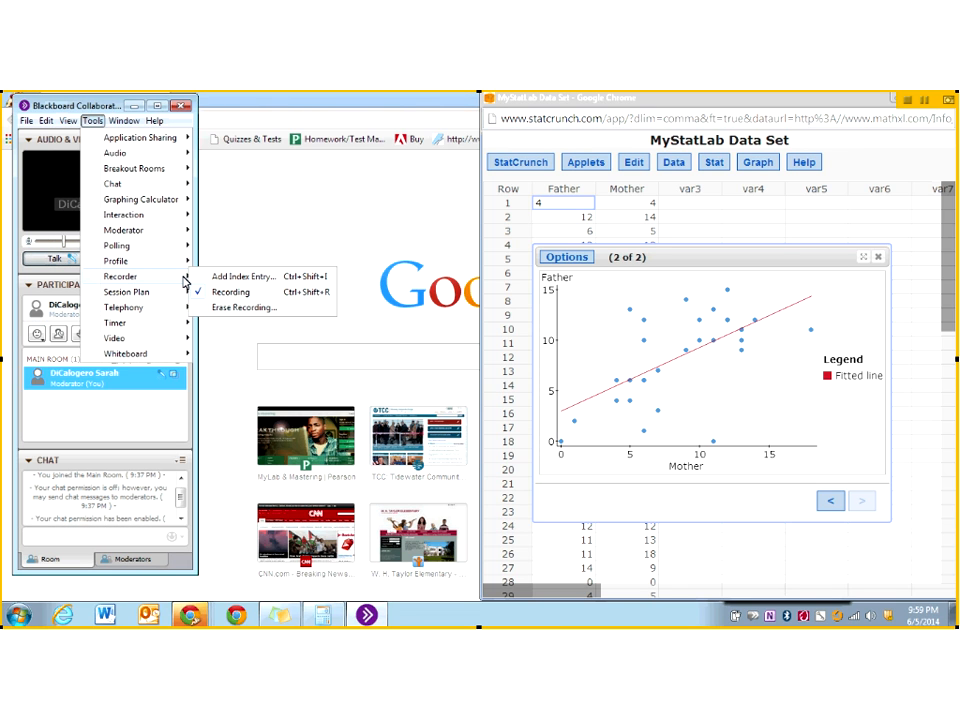
click(240, 291)
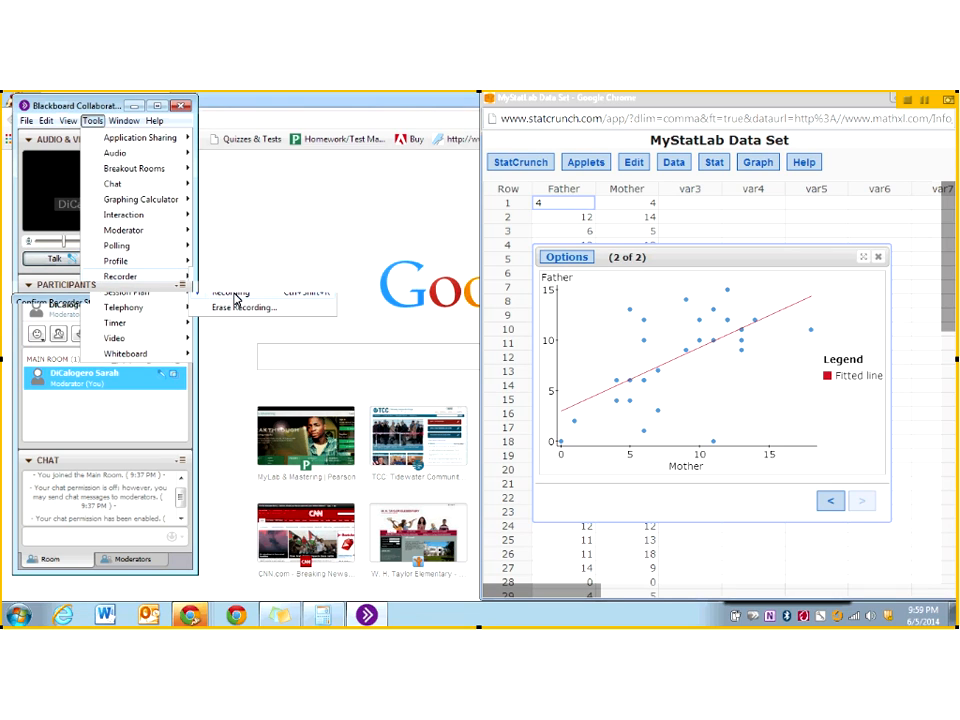